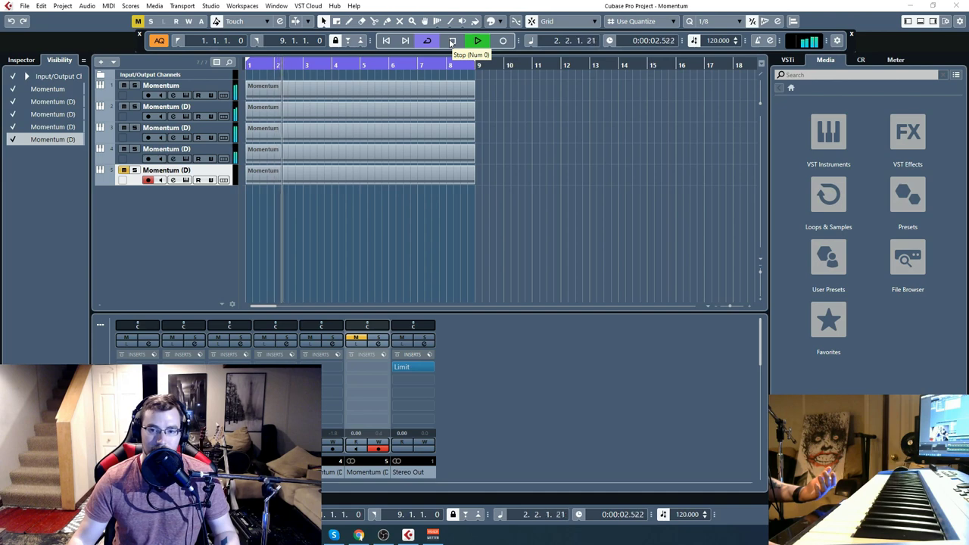
Step: Open the Momentum instrument of the second track to view its slices during playback, and stop the playback
key(F2)
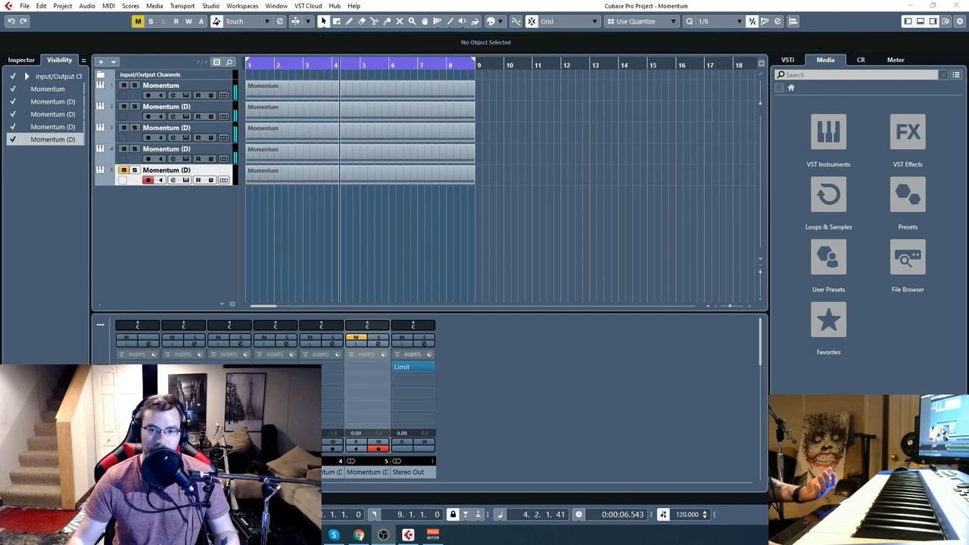
key(F2)
click(173, 137)
drag(521, 110, 503, 65)
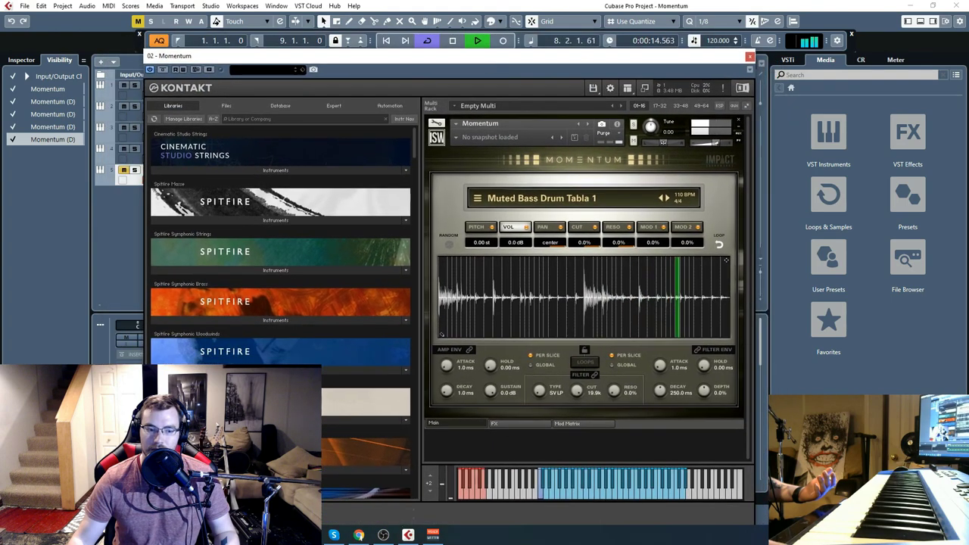
key(space)
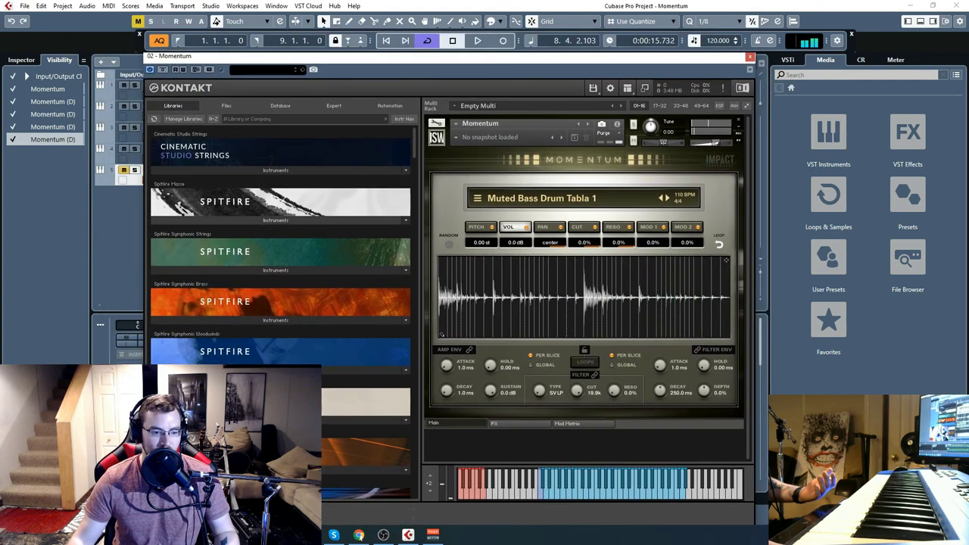
key(Escape)
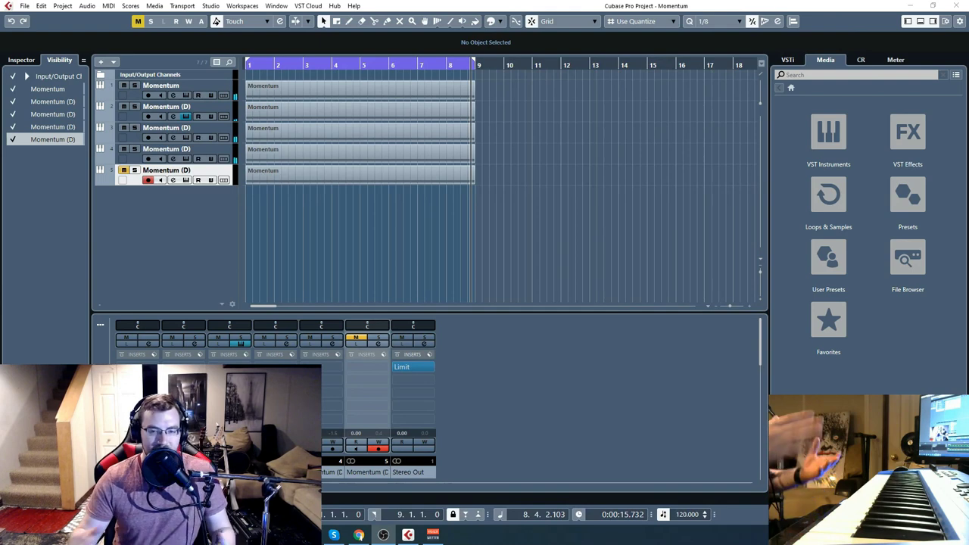
Step: Open the first track's Momentum instrument, audition a slice on its keyboard, and close the instrument windows
click(185, 95)
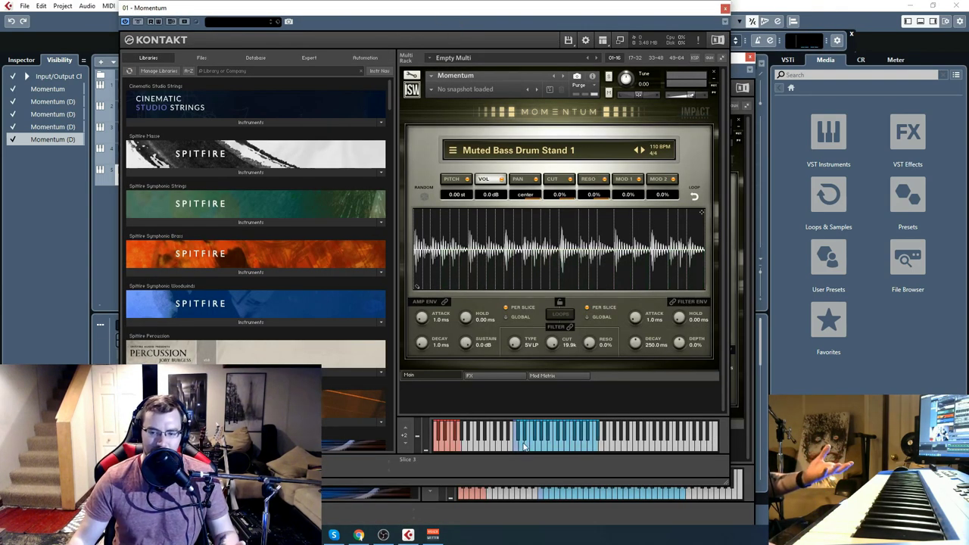
click(515, 451)
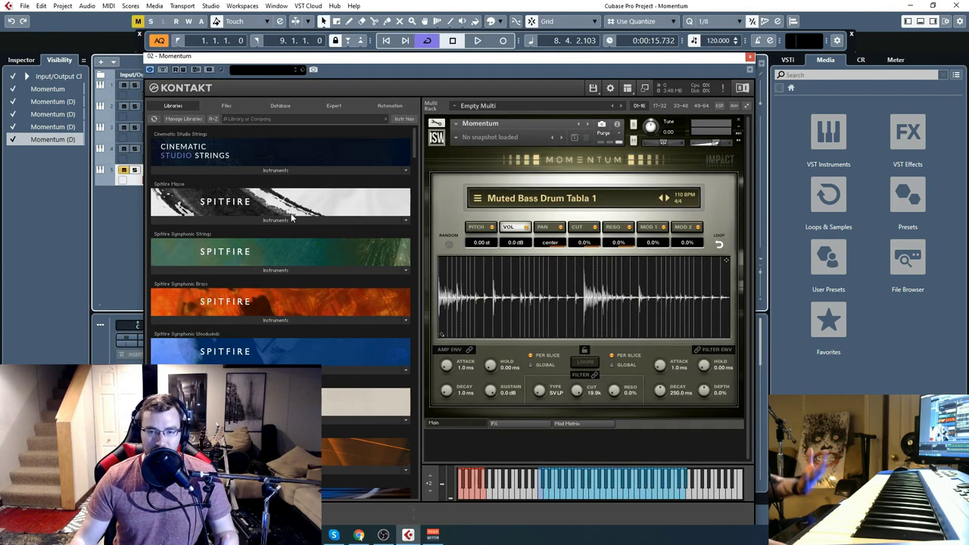
click(750, 58)
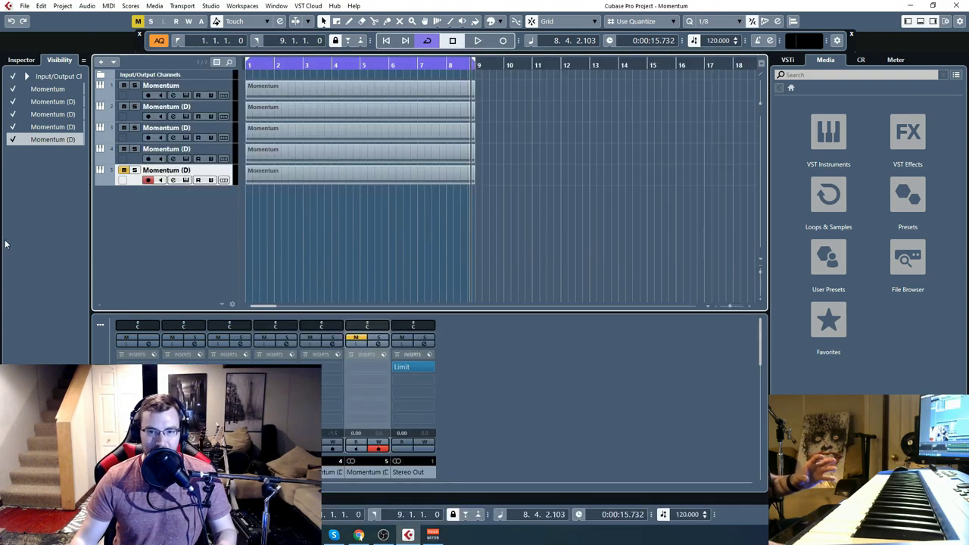
Step: Solo the fifth track, Momentum (D)
click(134, 162)
click(139, 137)
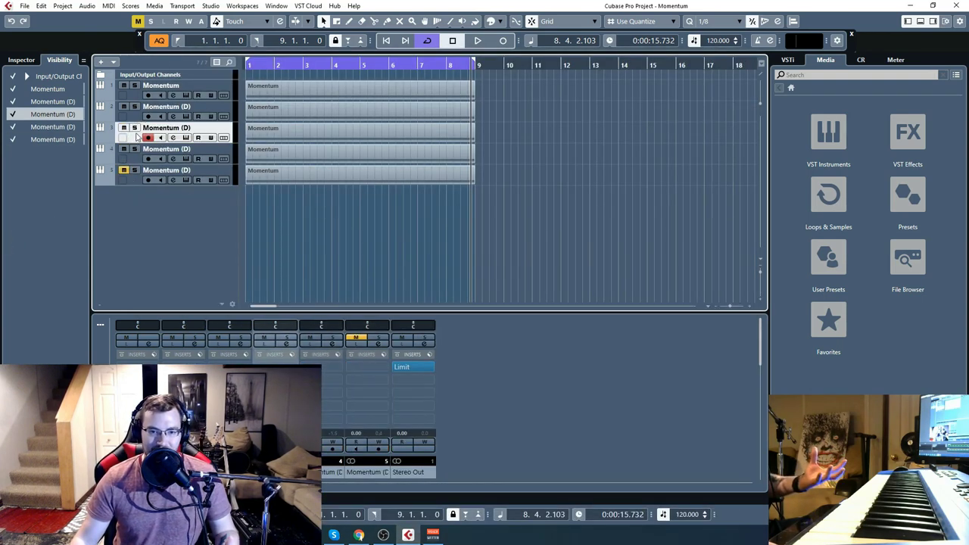
click(139, 119)
click(133, 181)
click(134, 171)
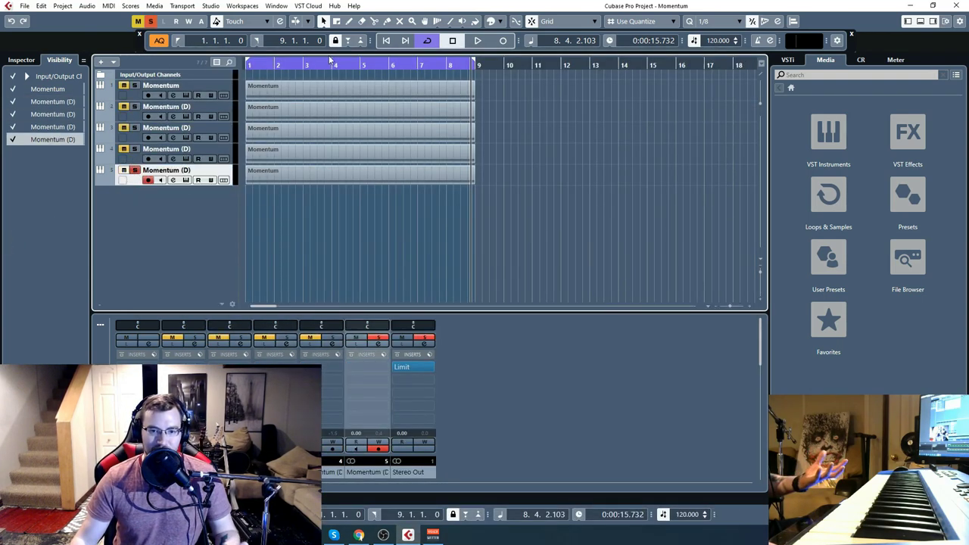
Step: Examine the per-slice Cut table of the Cajon 6 loop in the fifth track's Momentum instrument
click(187, 180)
drag(470, 31, 443, 23)
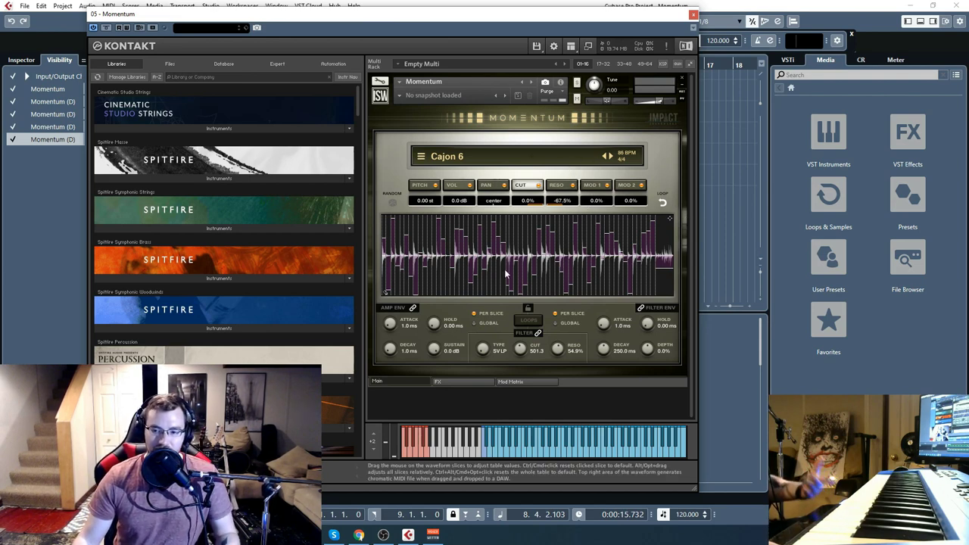
click(693, 15)
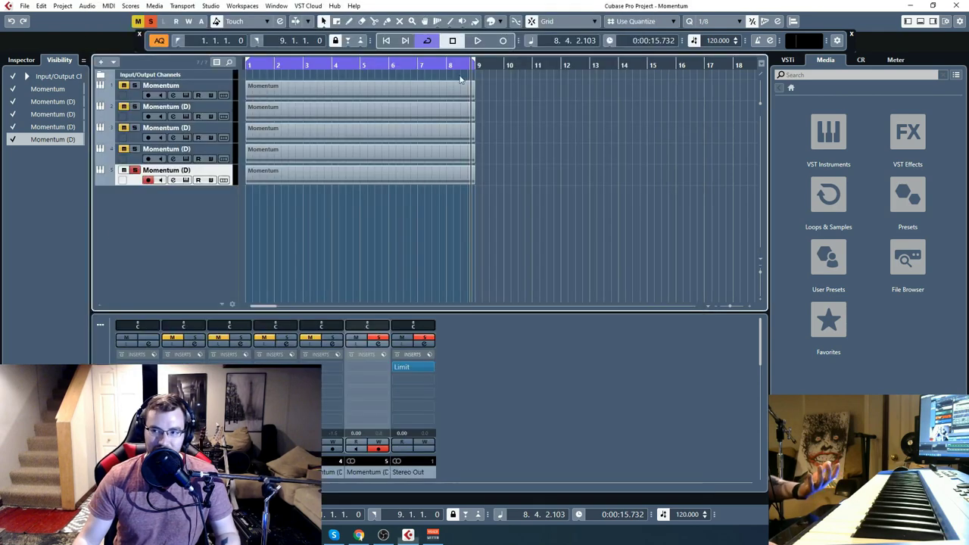
Step: Play the soloed track from the project start and randomize the Cut and Reso tables of its Cajon 6 loop
click(387, 41)
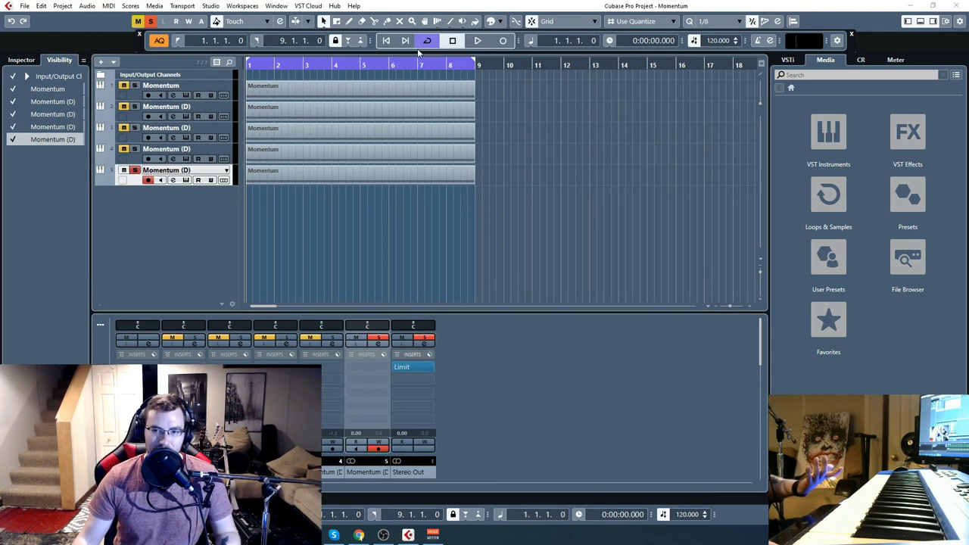
click(476, 43)
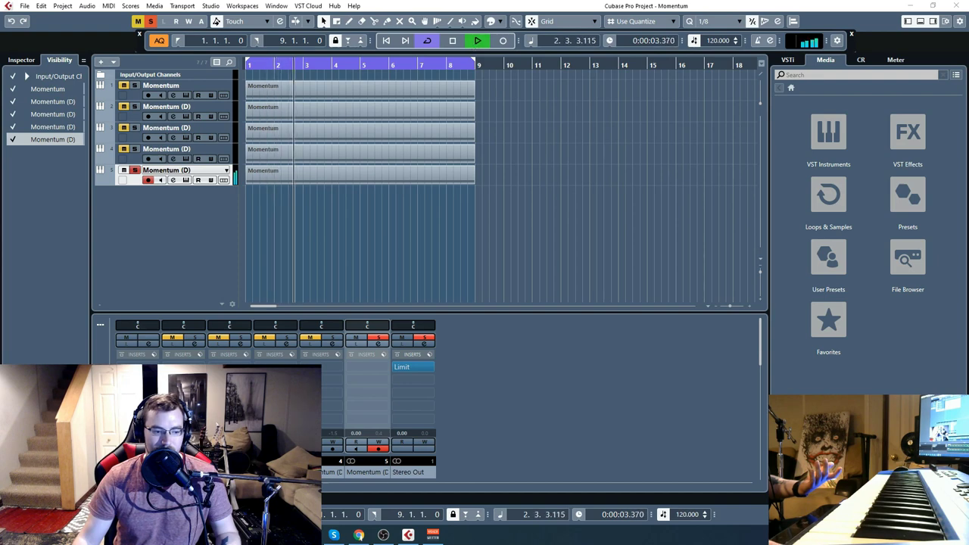
key(ctrl+i)
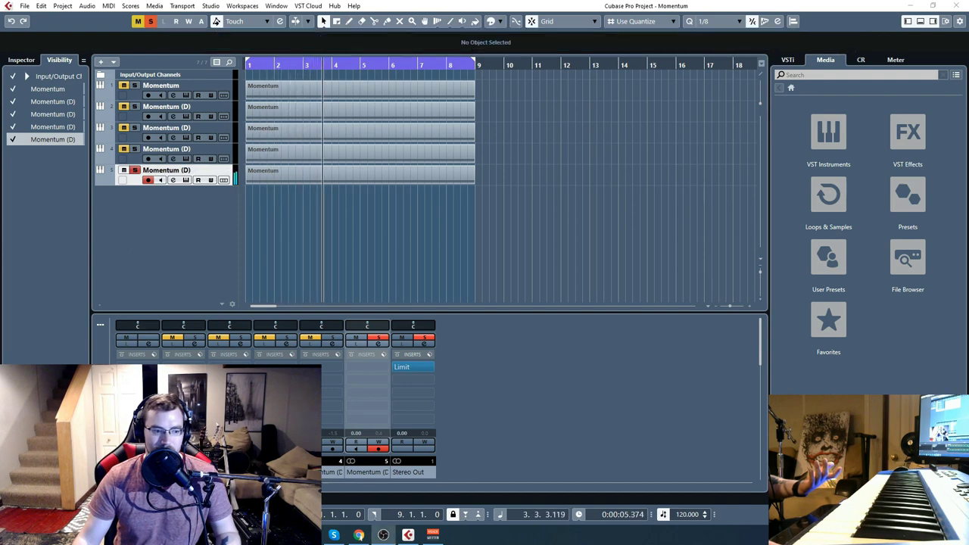
key(ctrl+e)
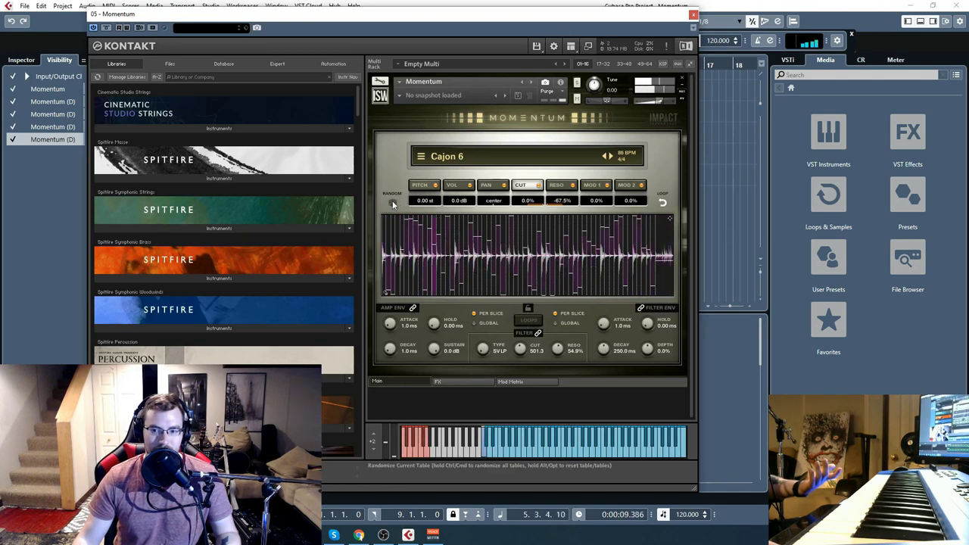
click(559, 186)
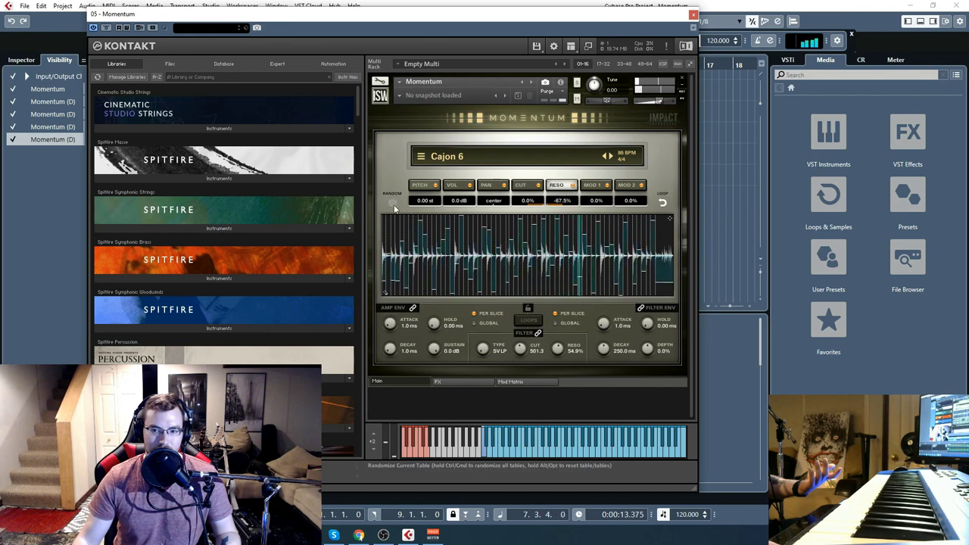
click(693, 15)
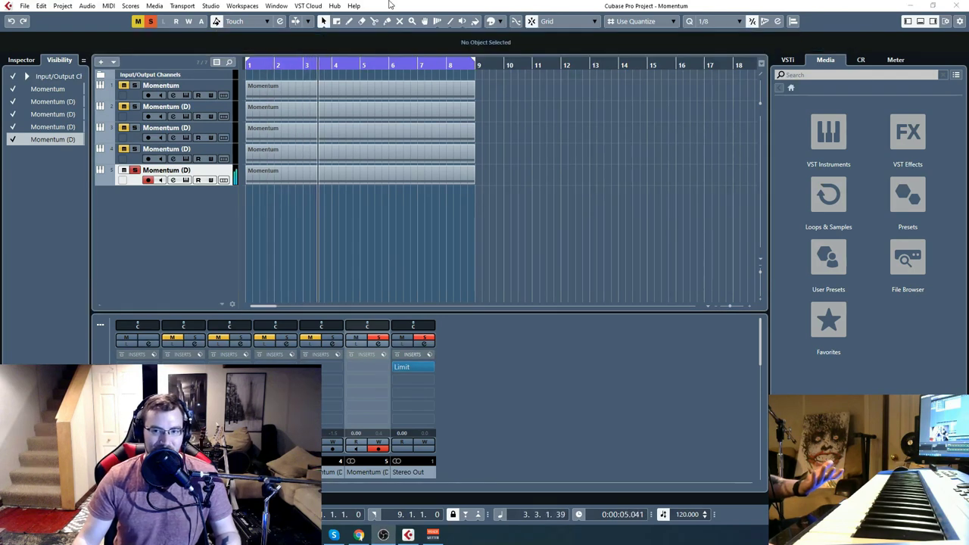
Step: Stop playback, return to the project start, and switch the fifth track from solo to mute
key(F2)
click(452, 40)
click(385, 42)
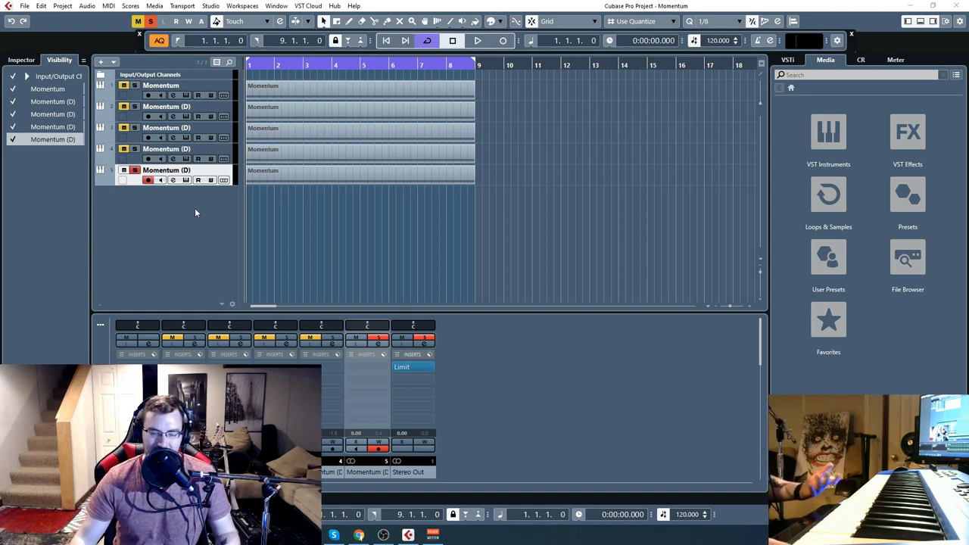
click(124, 172)
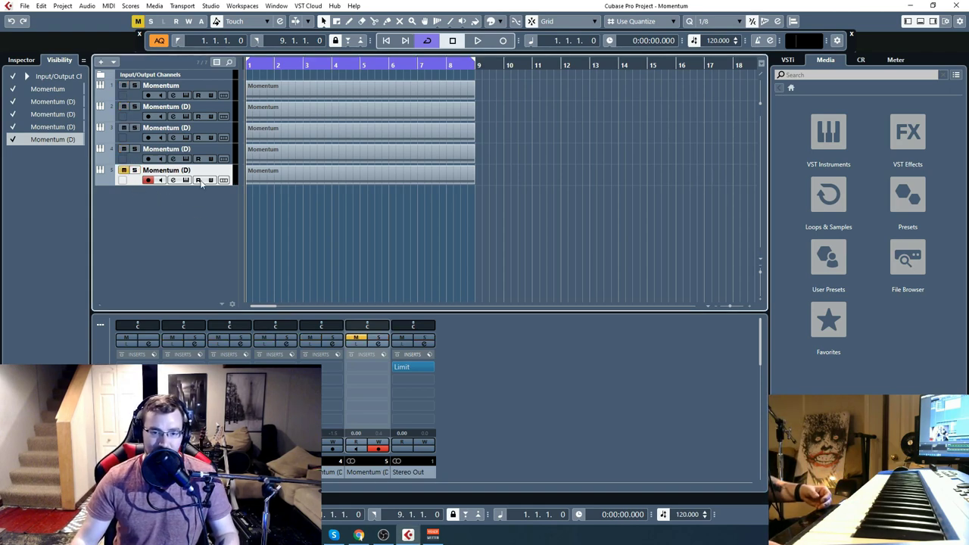
Step: Open the sound browser in the fourth track's Momentum instrument and add the Shaker timbre to the Drum filter
click(186, 158)
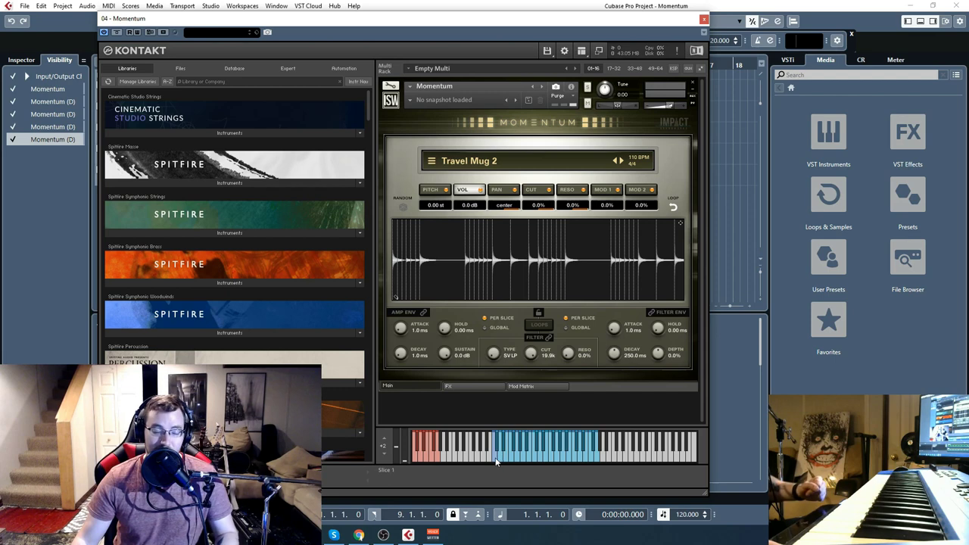
click(468, 163)
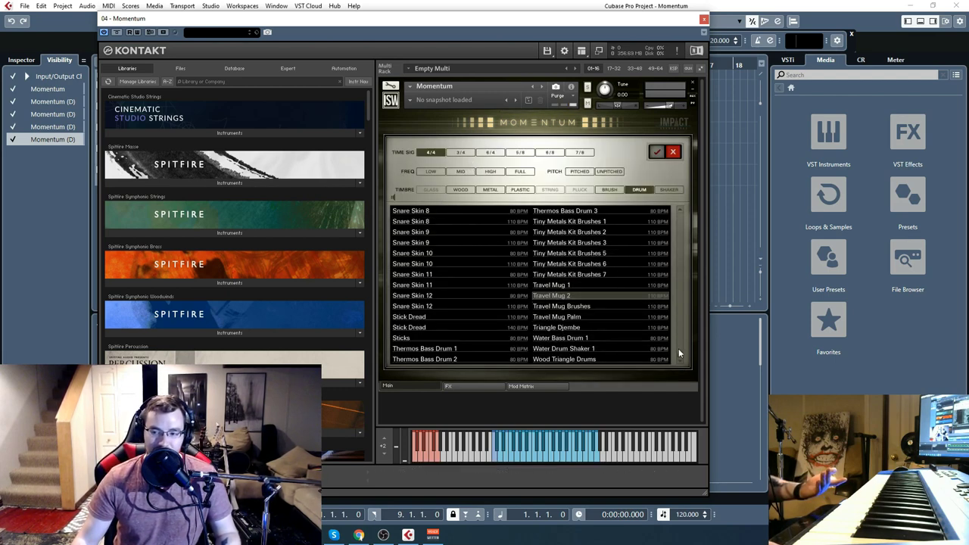
mouse_move(679, 354)
mouse_down()
mouse_move(687, 205)
mouse_move(689, 300)
mouse_move(675, 367)
mouse_up()
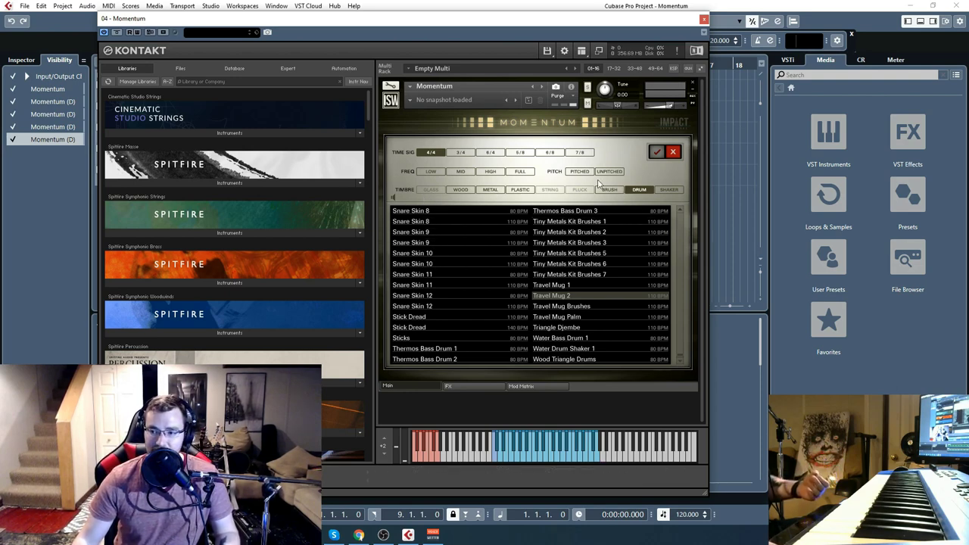
click(670, 189)
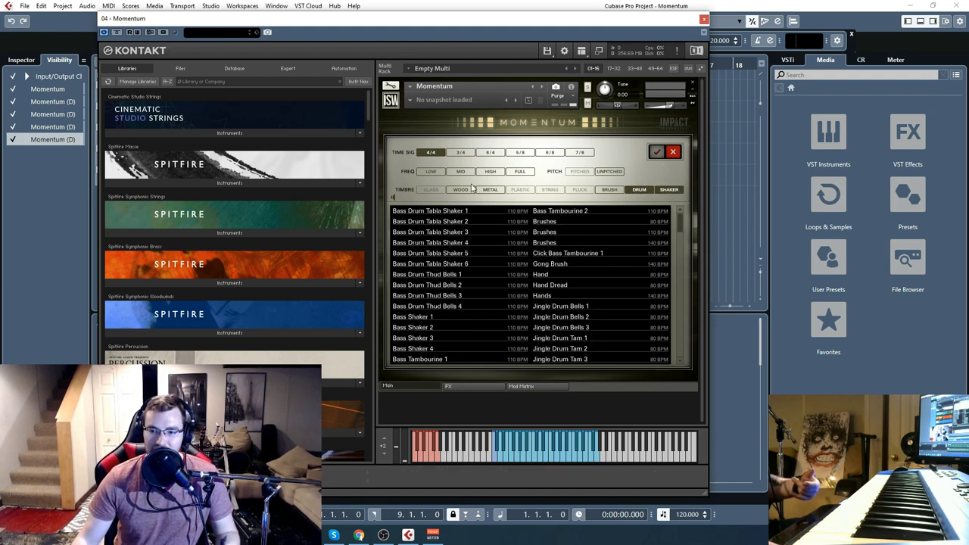
Step: Audition the Jingle Drum Bells 1 and Pot Dread loops from the first slice
click(579, 307)
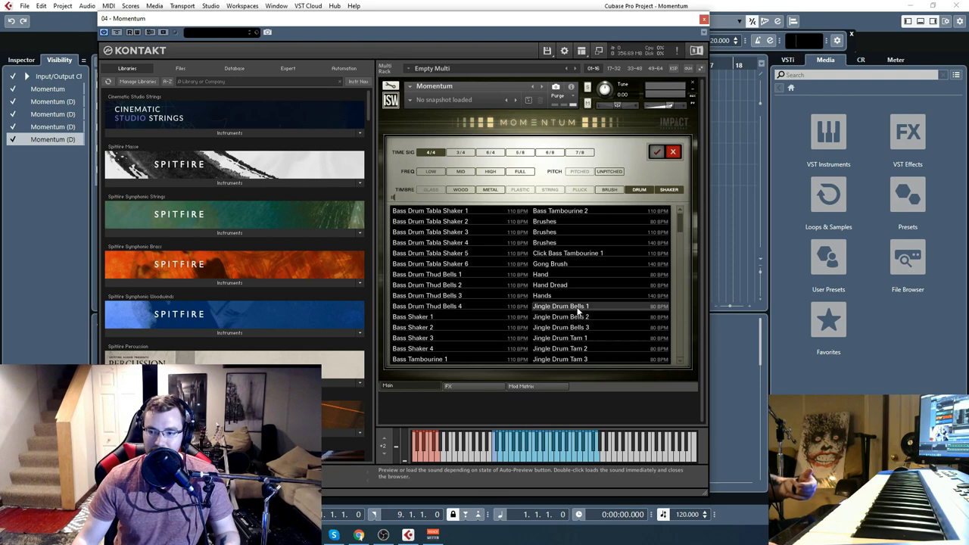
scroll(530, 349, down, 3)
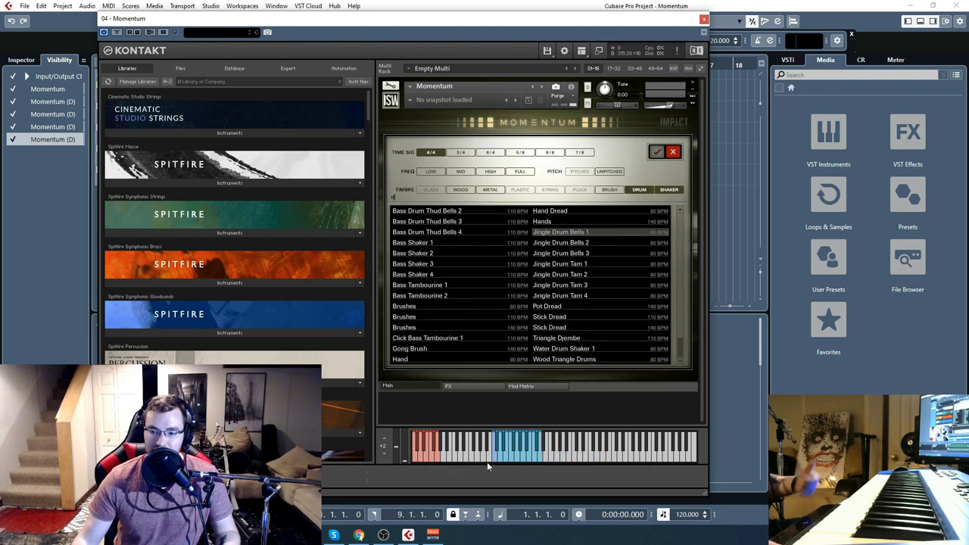
click(494, 459)
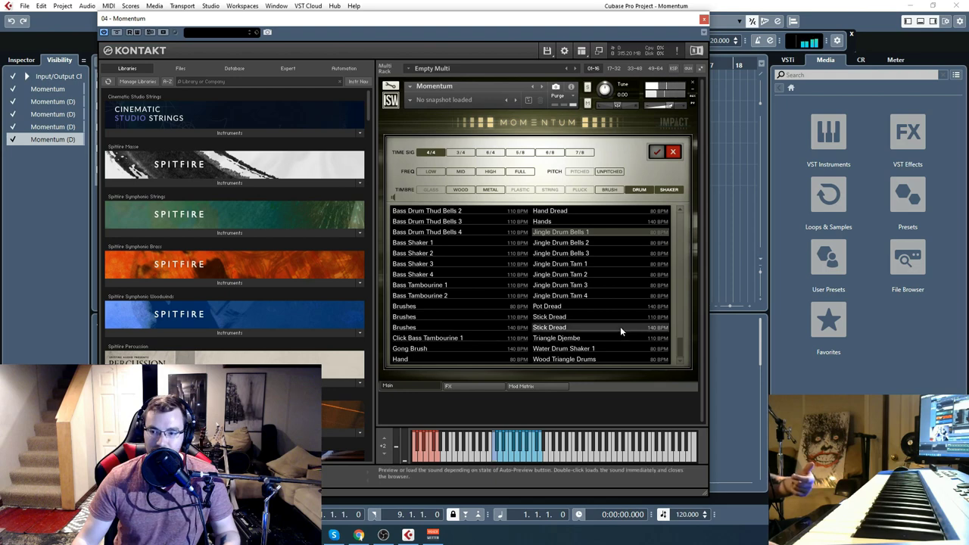
click(557, 306)
click(496, 460)
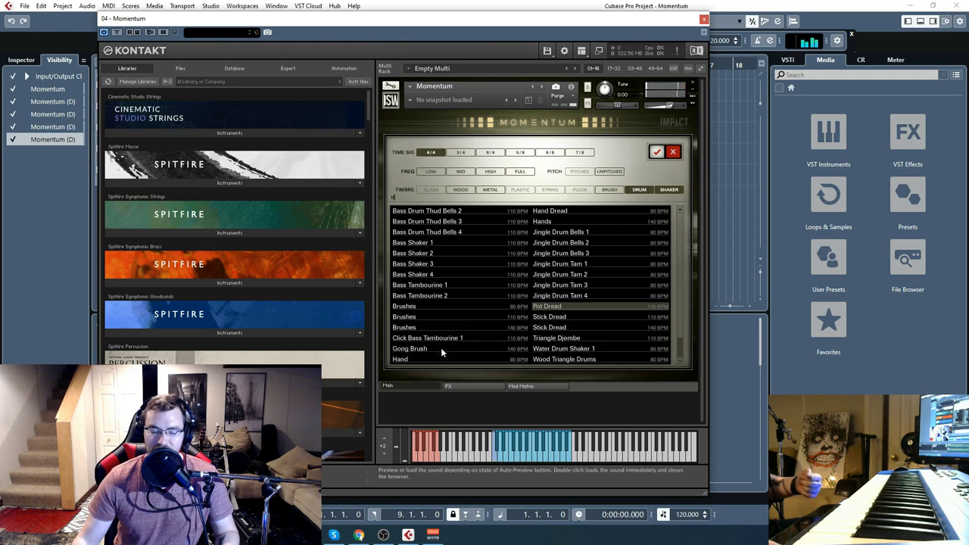
Step: Audition the Gong Brush and Hand loops from the filtered sound list
click(440, 347)
click(496, 460)
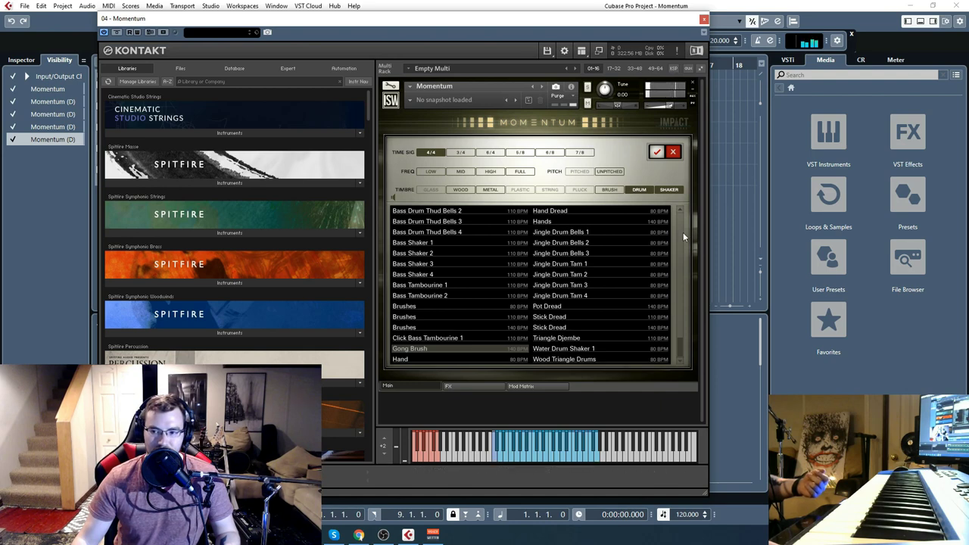
drag(682, 350, 678, 249)
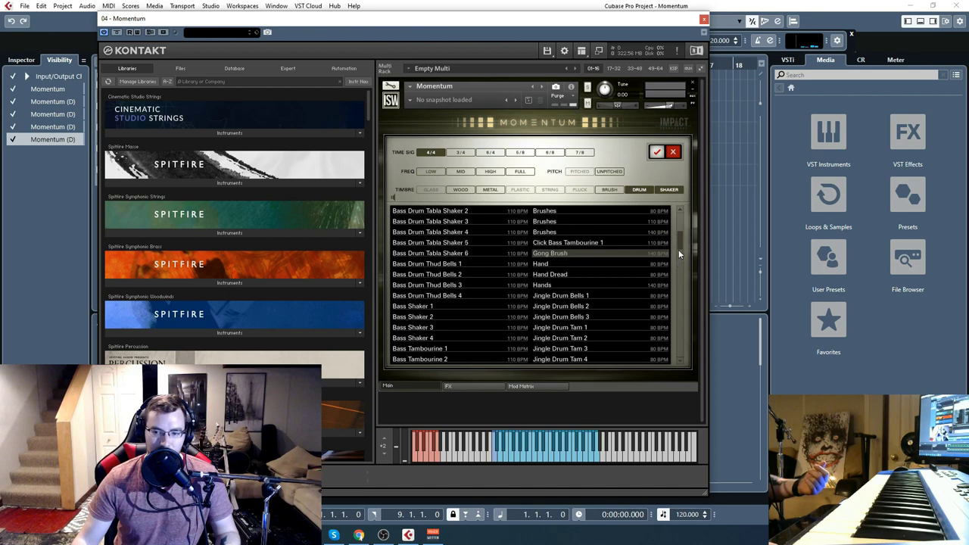
click(559, 266)
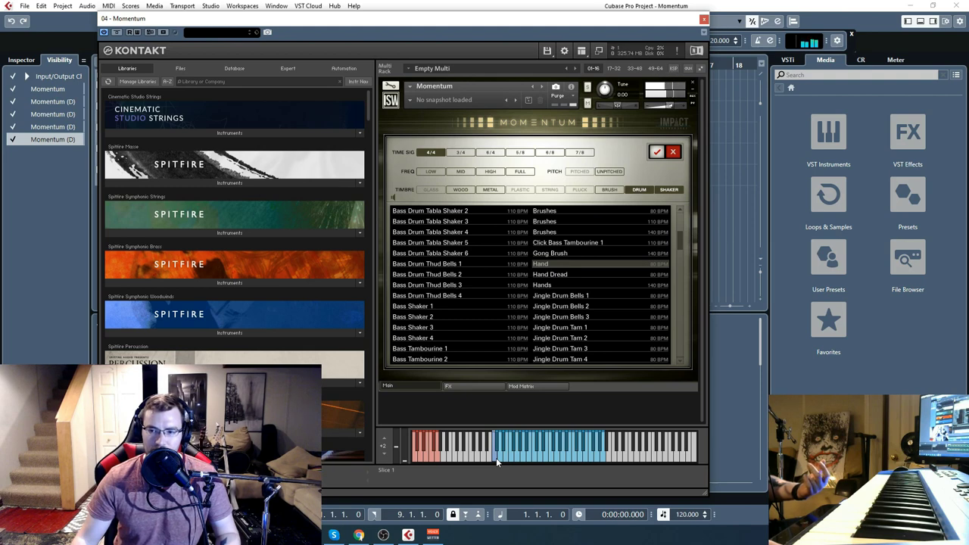
Step: Filter the sounds to 3/4 time and Full frequency without timbre filters, and load the Stick Dread loop
click(463, 153)
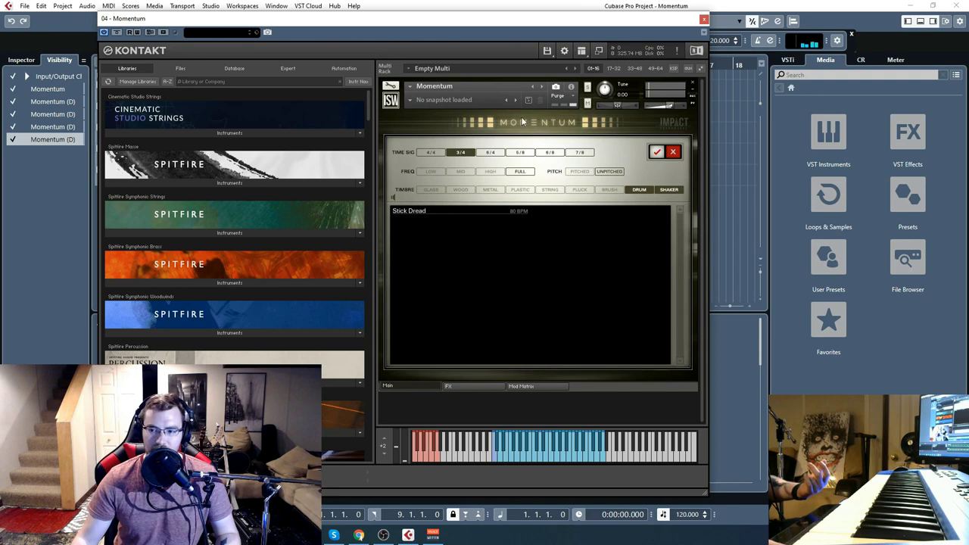
click(667, 192)
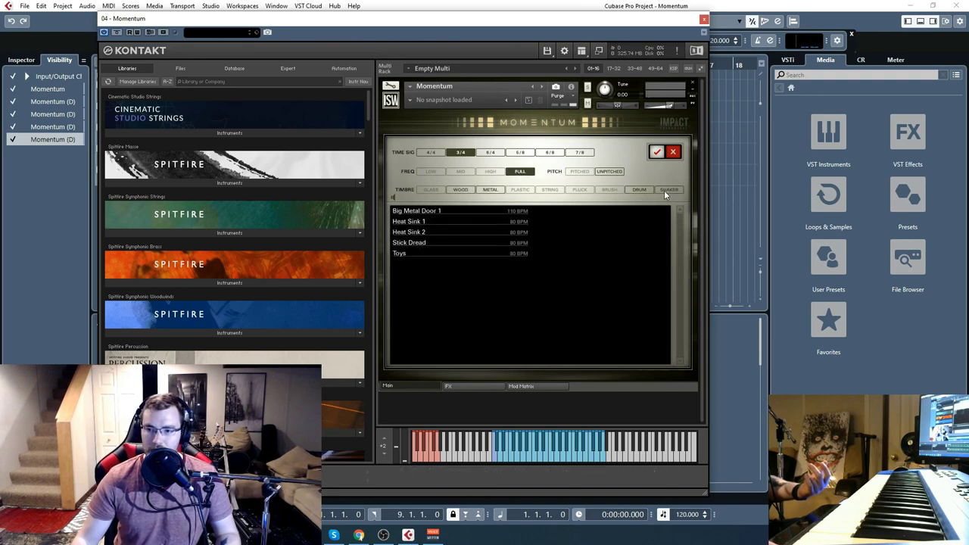
click(470, 190)
click(470, 189)
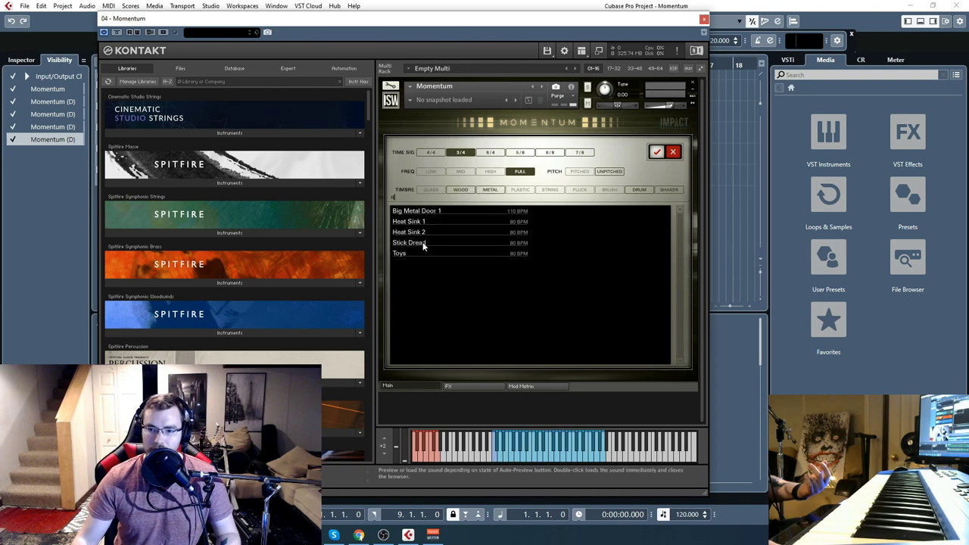
click(424, 243)
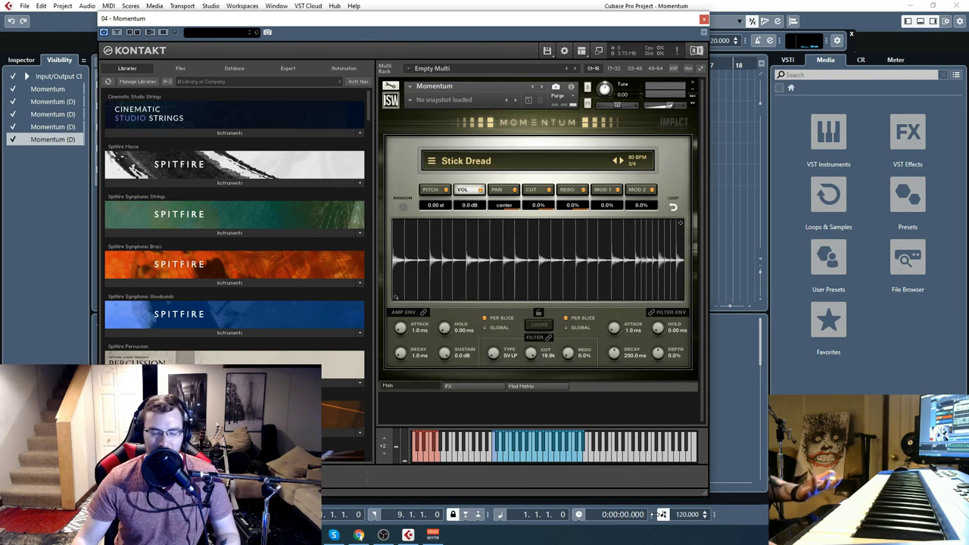
Step: Filter the fourth track's sound browser to 3/4 time with no frequency filter, and load the 110 BPM Table 8 loop
click(435, 162)
click(436, 154)
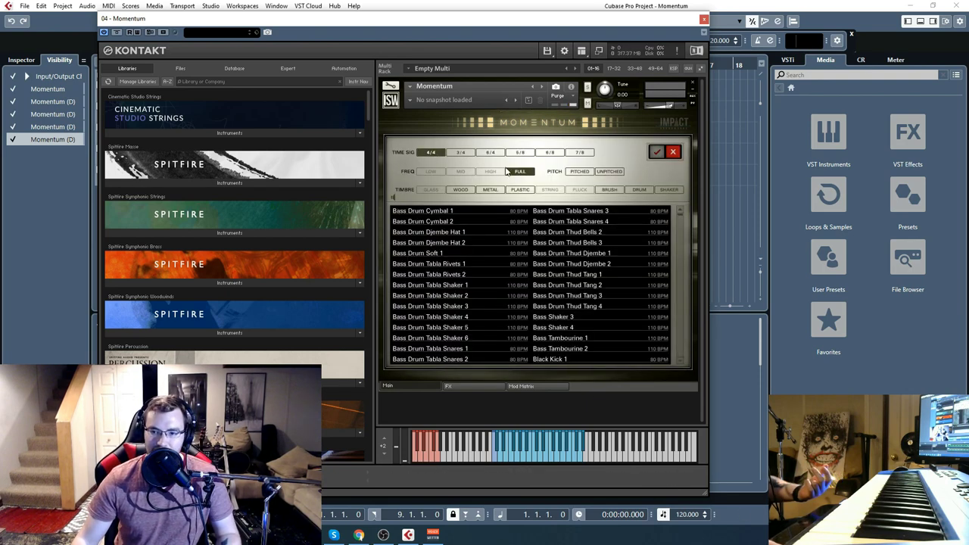
click(492, 153)
click(461, 153)
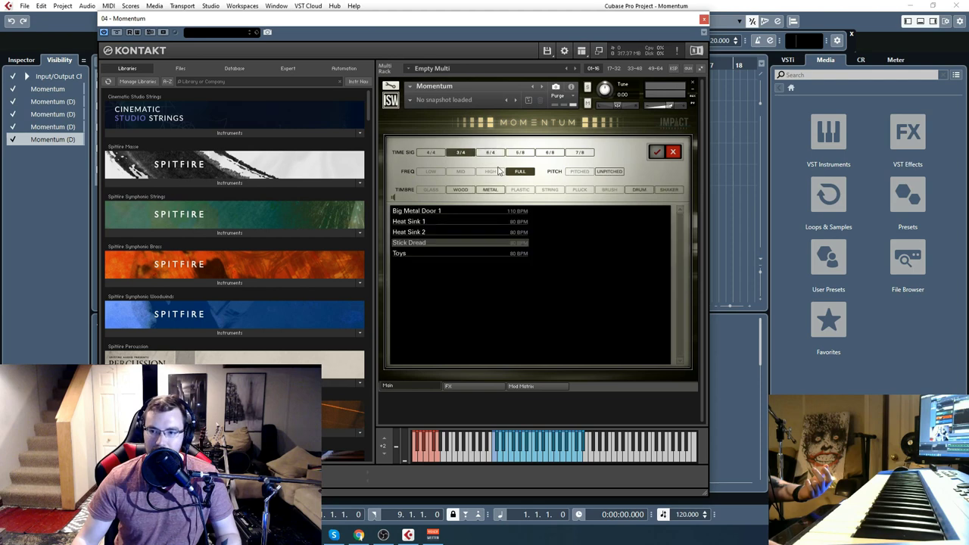
click(521, 172)
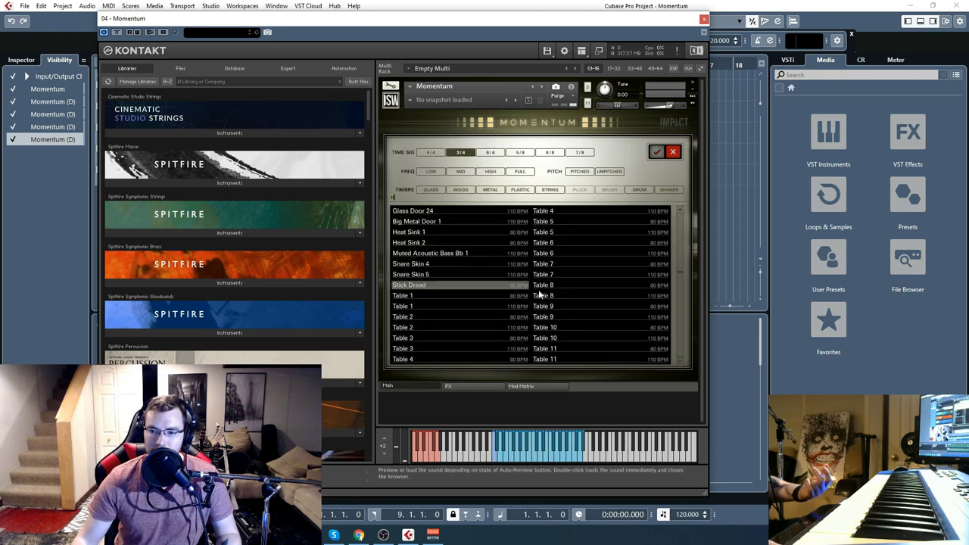
key(Return)
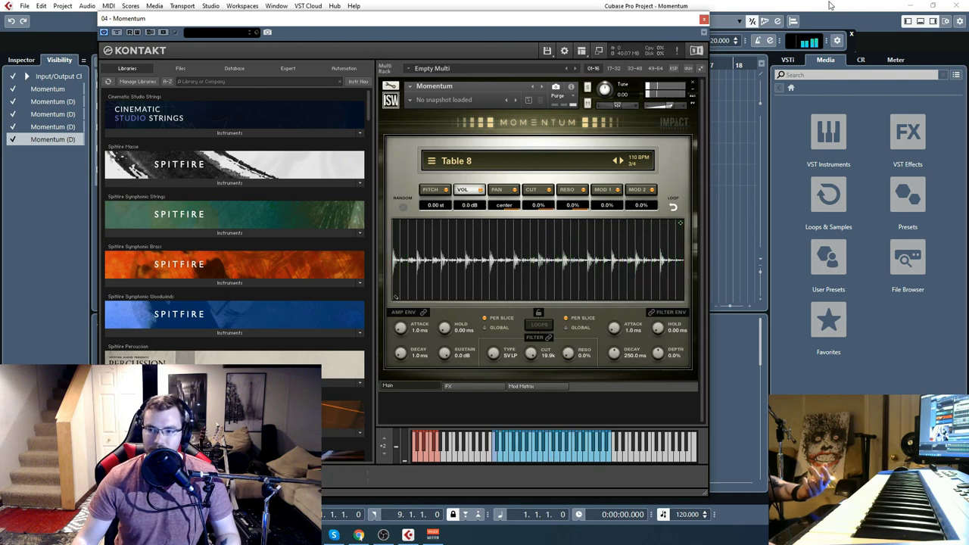
Step: Close the fourth track's instrument, play the layered tracks briefly, and return to the project start
click(705, 19)
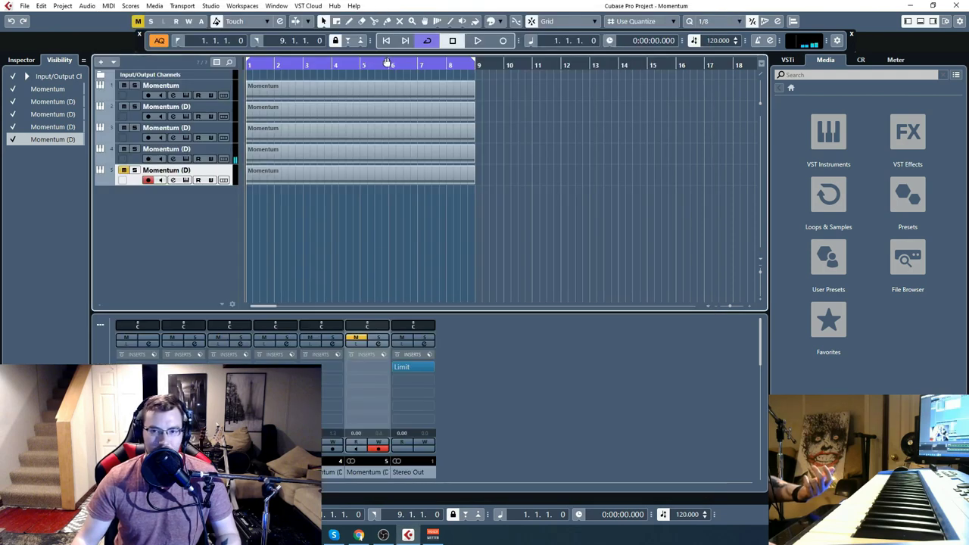
click(477, 41)
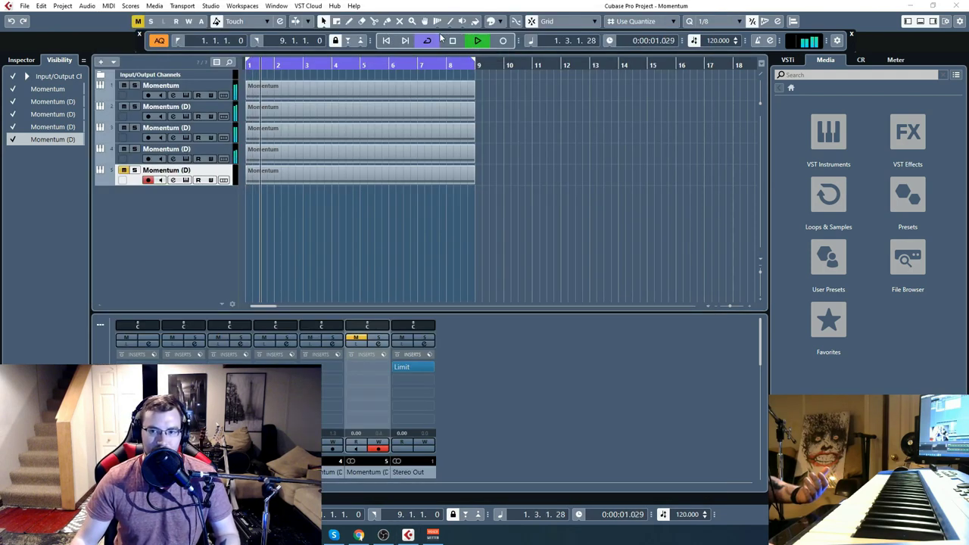
click(387, 41)
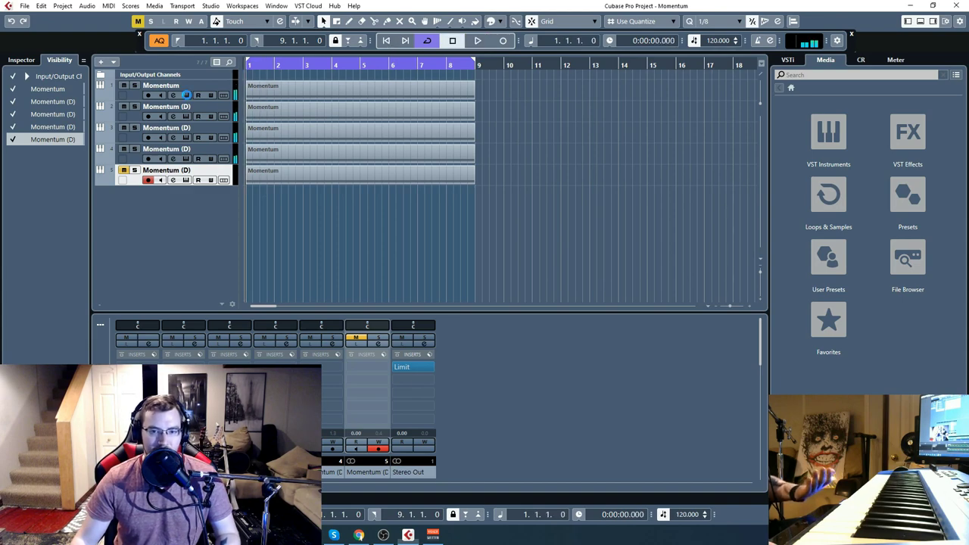
Step: Open the first track's Momentum instrument and draw varied left pan values over the opening slices in the Pan table
click(186, 95)
drag(459, 11, 434, 19)
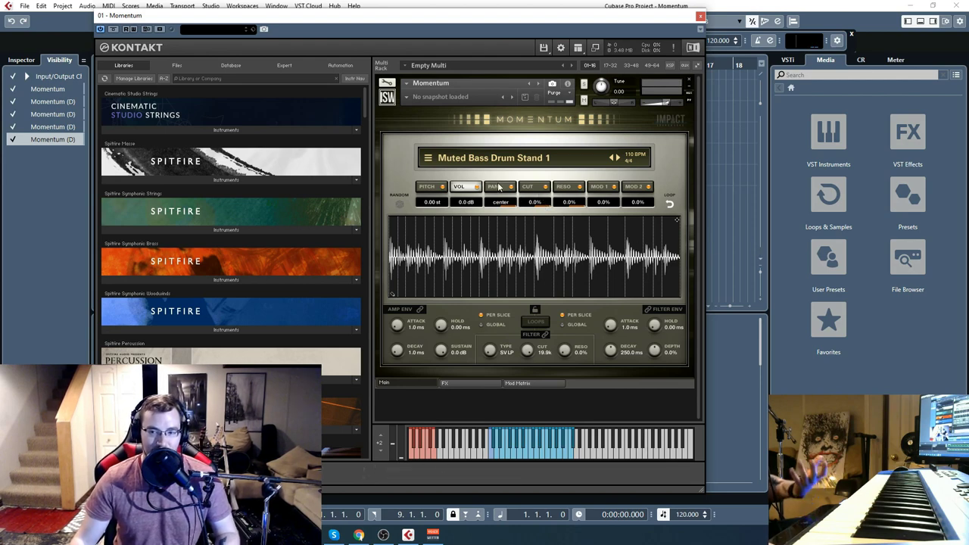
click(430, 187)
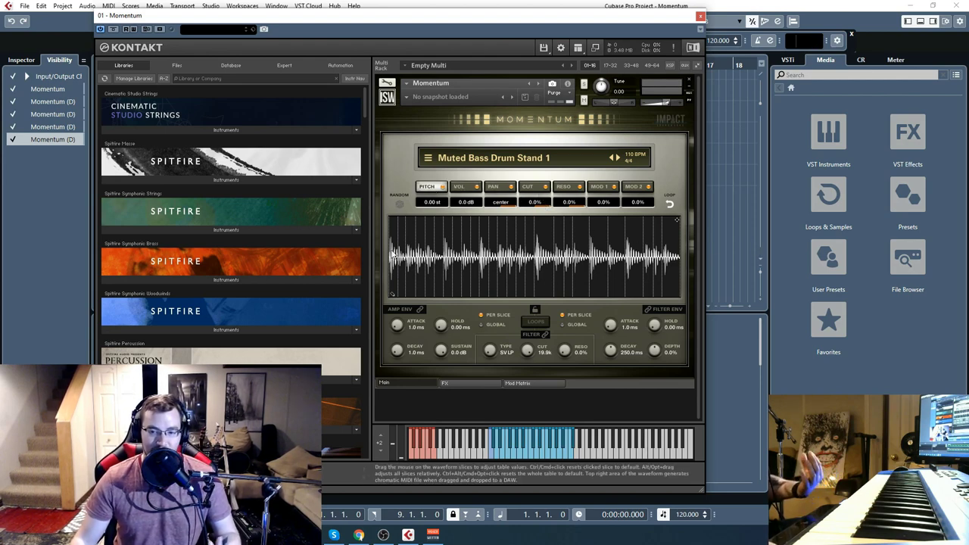
click(459, 187)
click(493, 187)
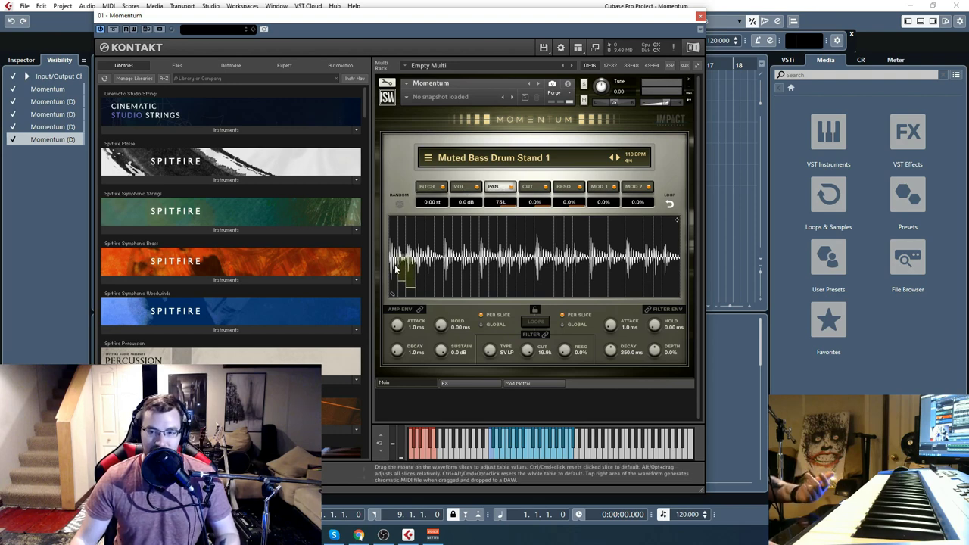
drag(393, 279, 425, 261)
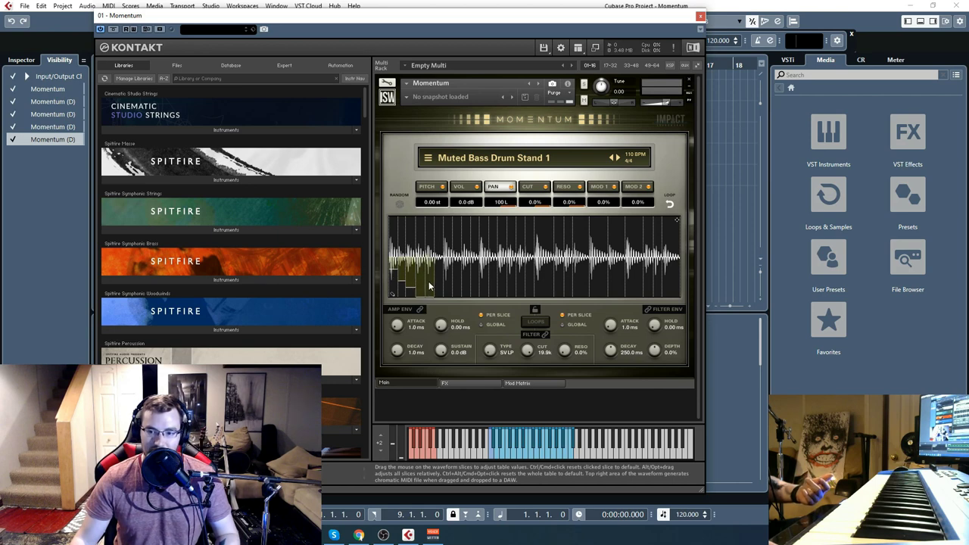
drag(453, 247, 455, 273)
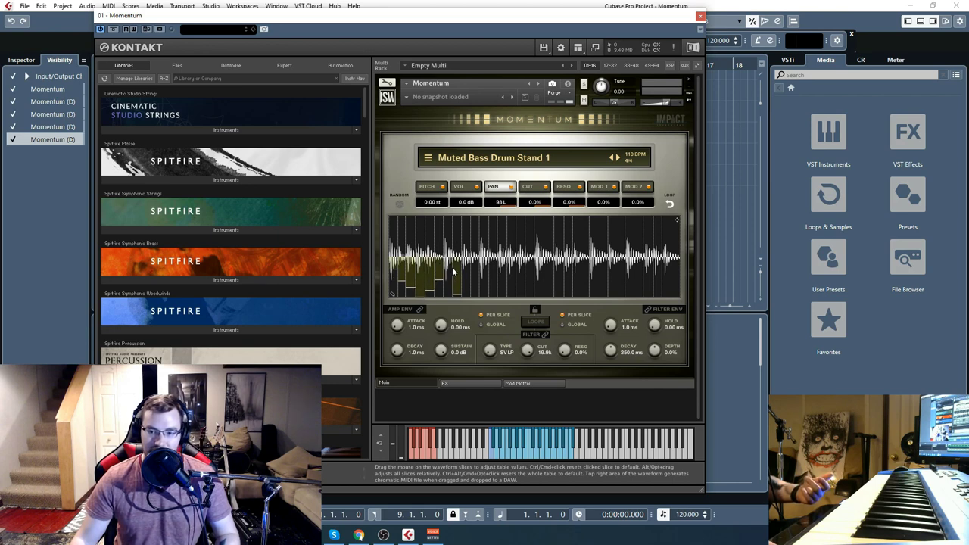
Step: Play the project with the first track's slice display in view, and return to the project start
drag(512, 15, 505, 106)
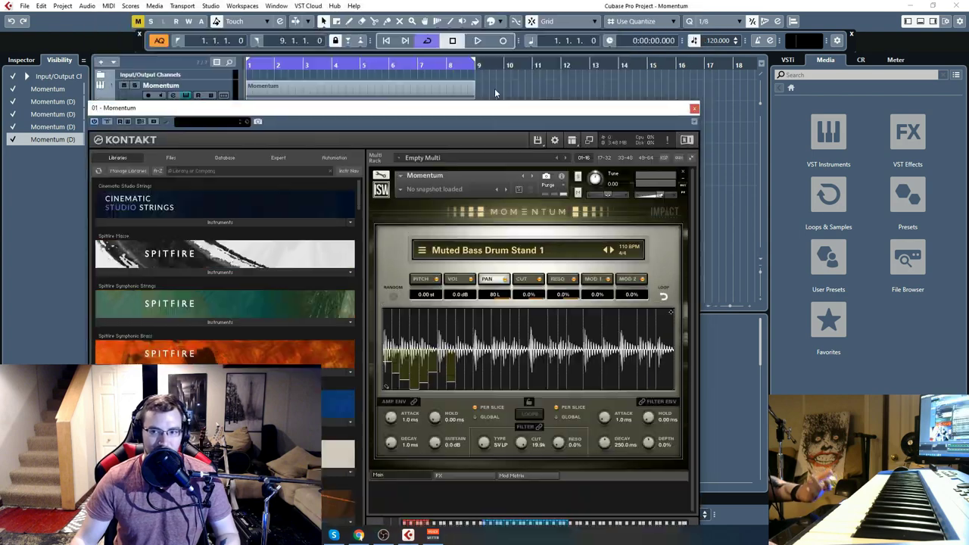
click(478, 40)
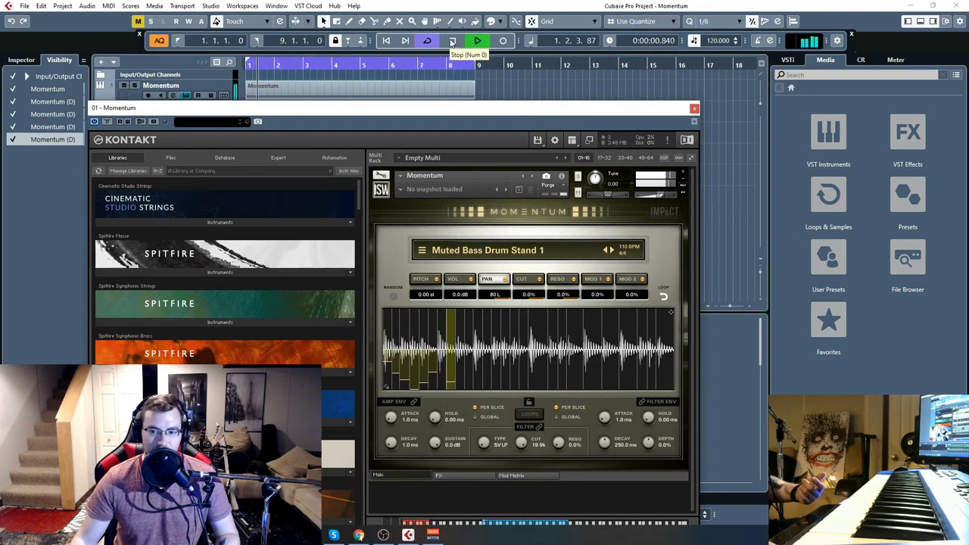
drag(243, 107, 262, 74)
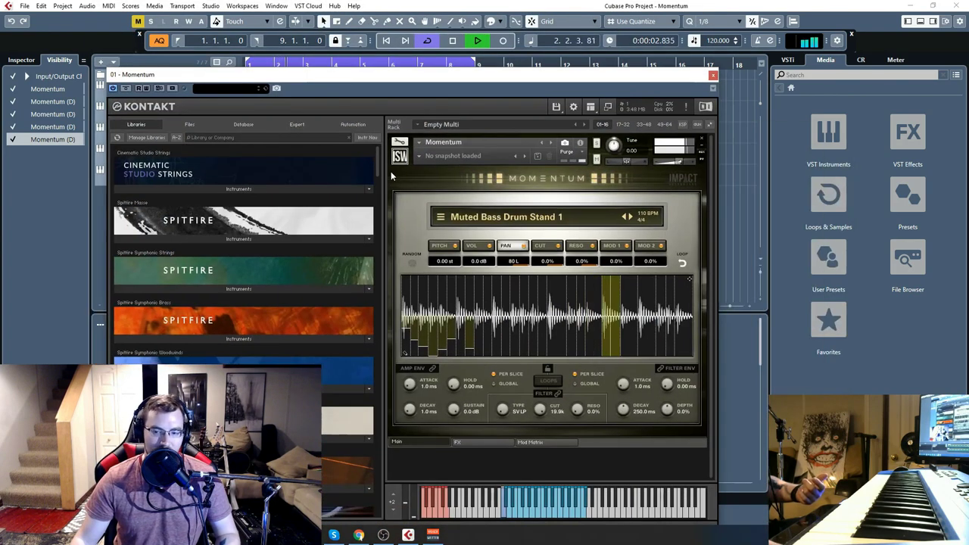
click(452, 41)
click(387, 41)
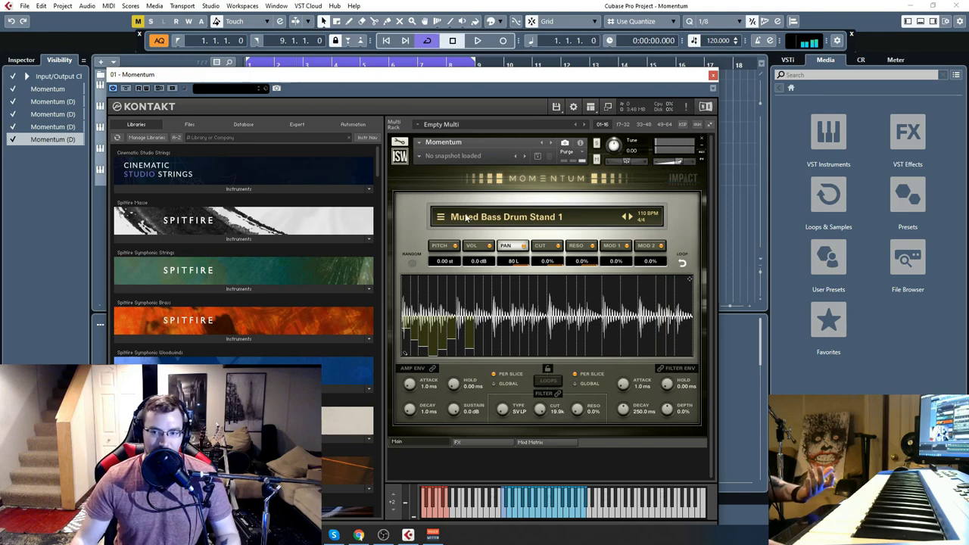
Step: Randomize the first track's pan table and show the Pitch table in the second track's Momentum instrument
click(413, 264)
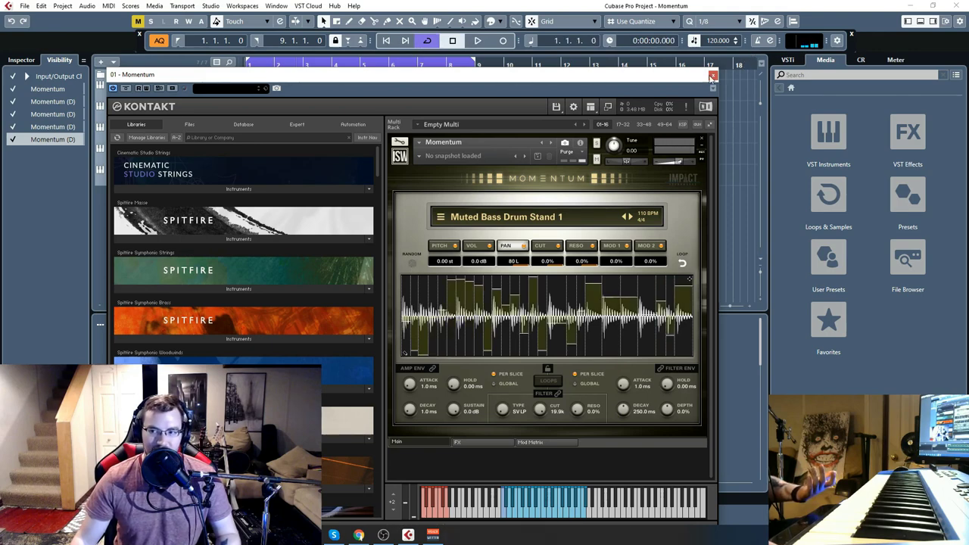
click(713, 76)
click(188, 119)
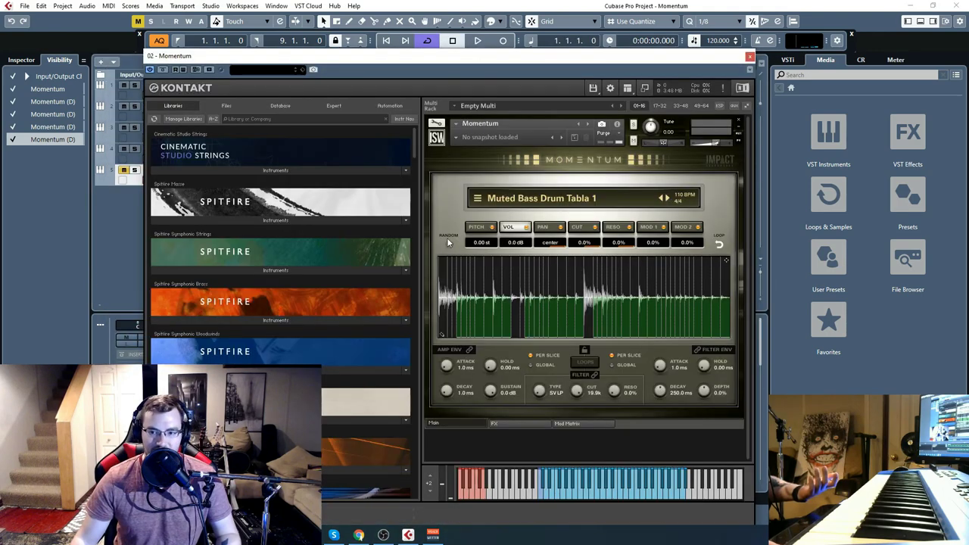
click(472, 229)
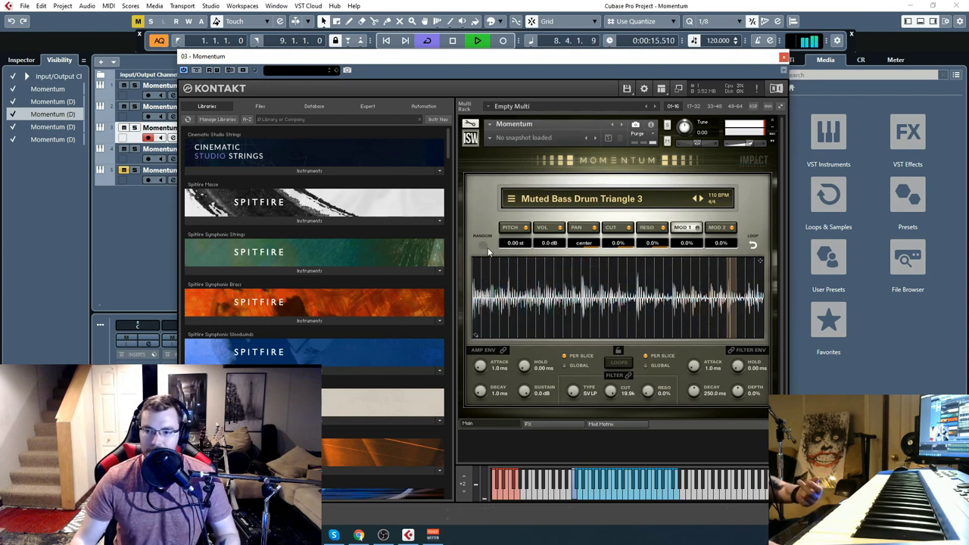
Step: Randomize the Mod 2 table of the third track's Muted Bass Drum Triangle 3 loop, close its instrument and stop playback
click(724, 229)
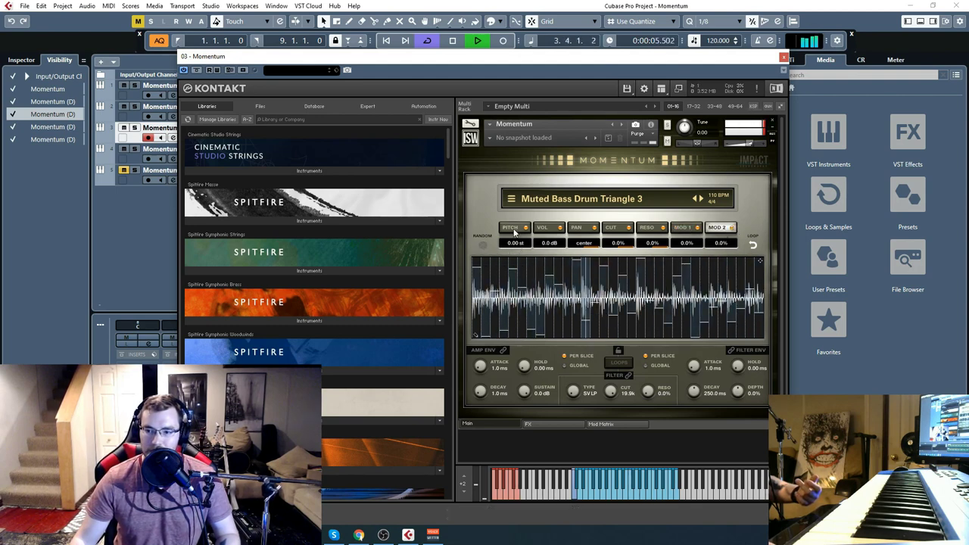
click(784, 57)
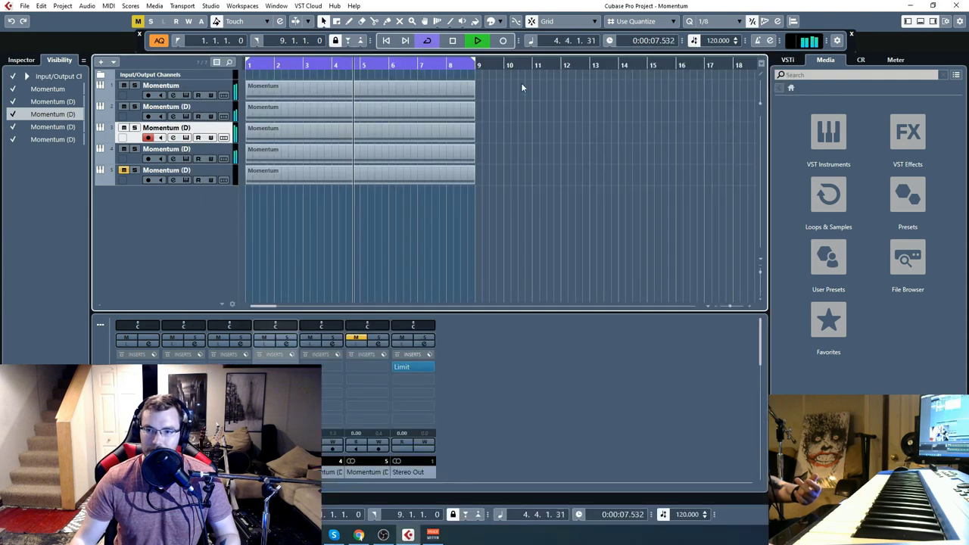
click(454, 41)
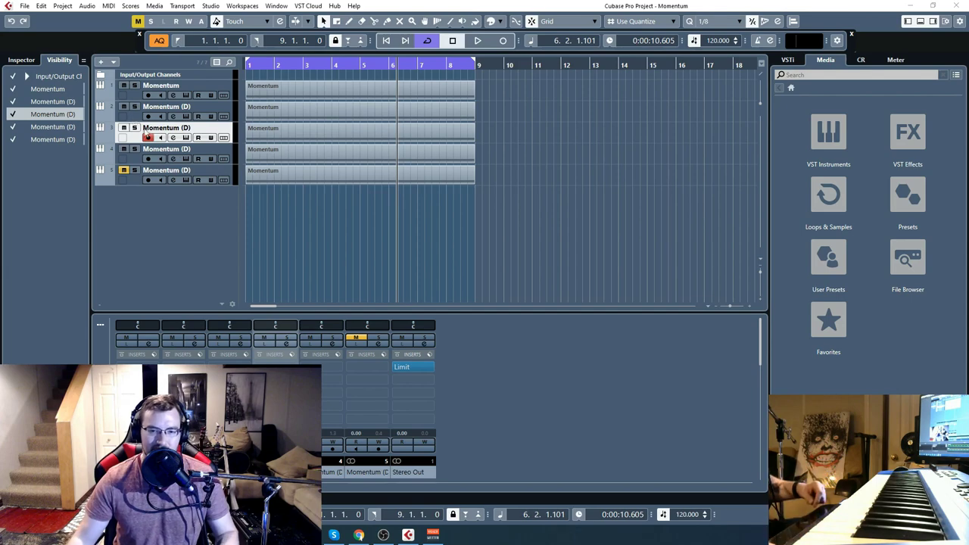
Step: Reopen the third track's Momentum instrument to examine its slice tables, and close it
click(185, 138)
drag(446, 50, 347, 11)
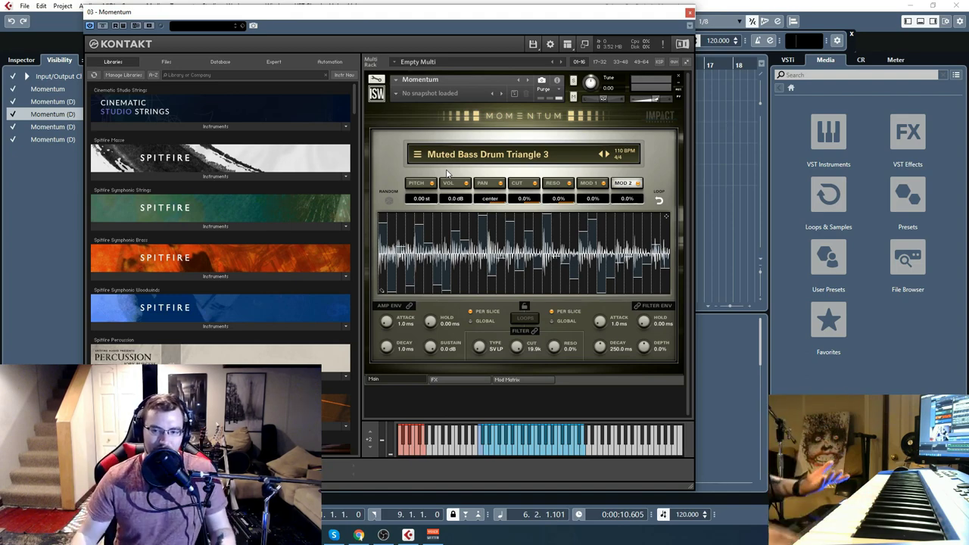
click(689, 13)
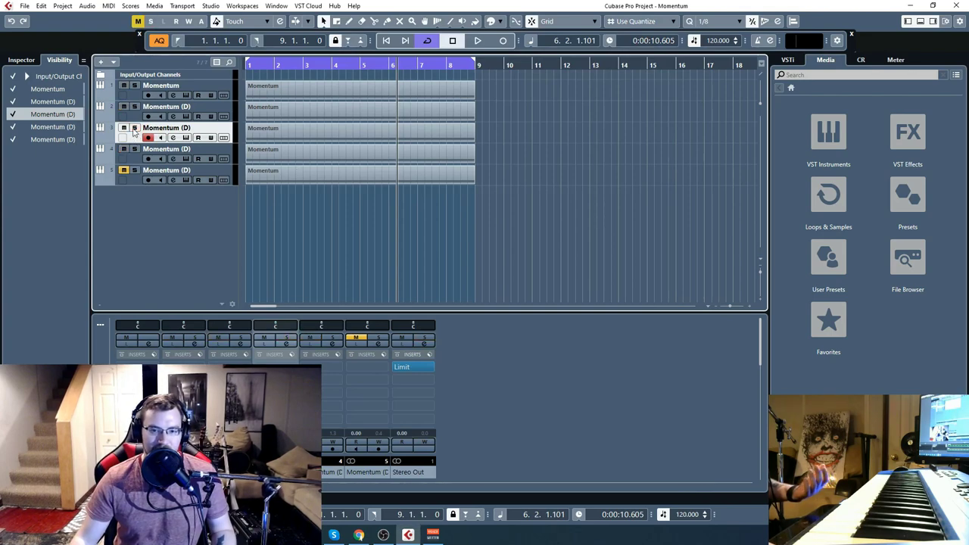
Step: Solo the first track and browse to the end of the 4/4 Drum sounds in its Momentum instrument
click(138, 98)
click(185, 95)
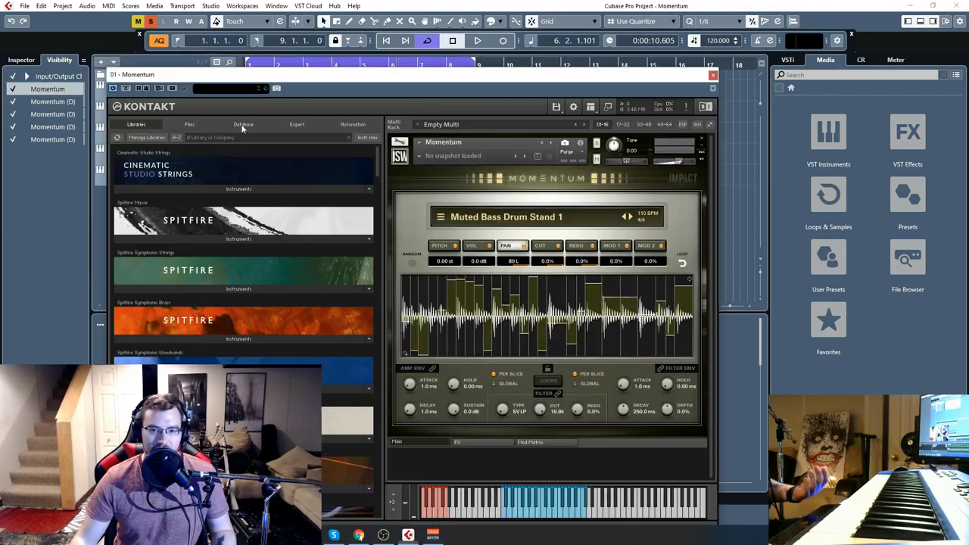
drag(504, 78, 488, 13)
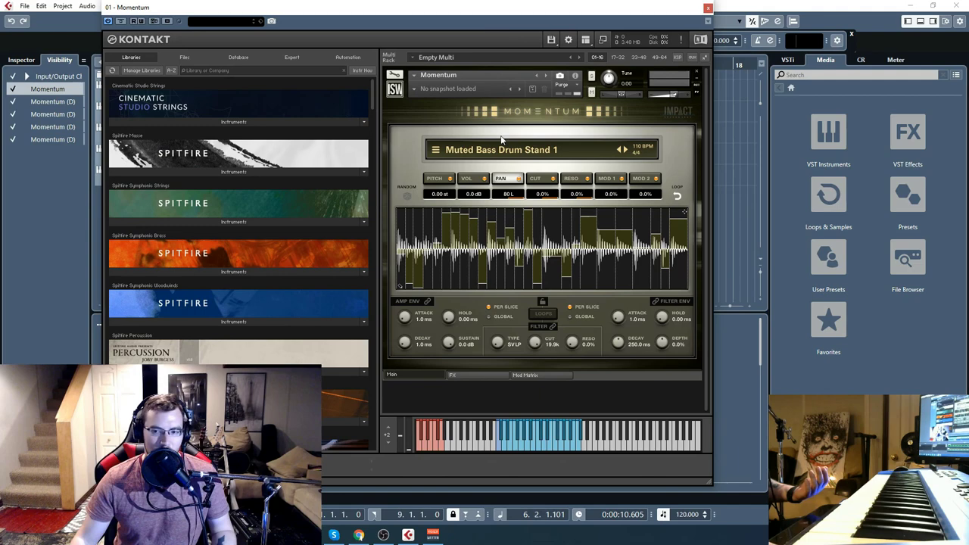
click(436, 150)
scroll(683, 341, down, 5)
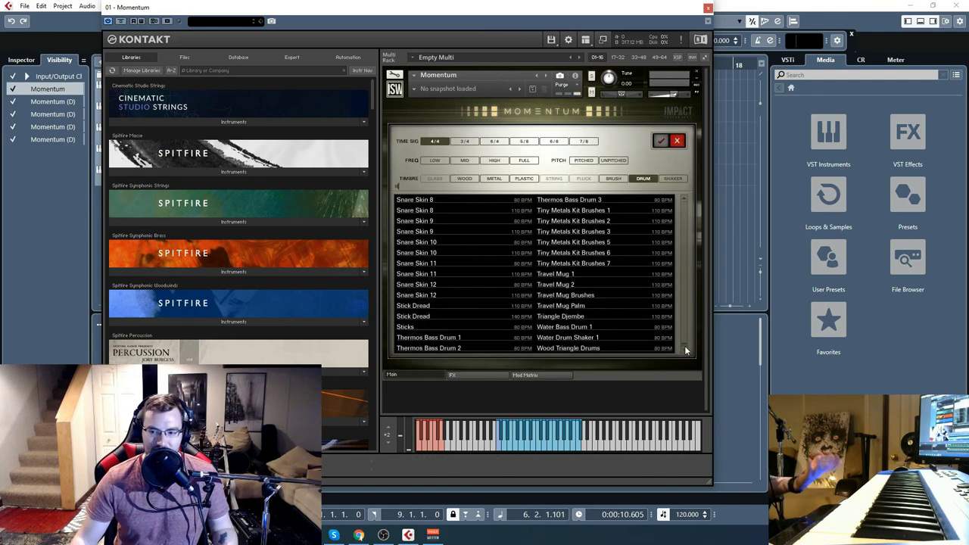
Step: Audition the Travel Mug Brushes loop from its first slice, and close and reopen the first track's instrument
click(566, 295)
click(500, 447)
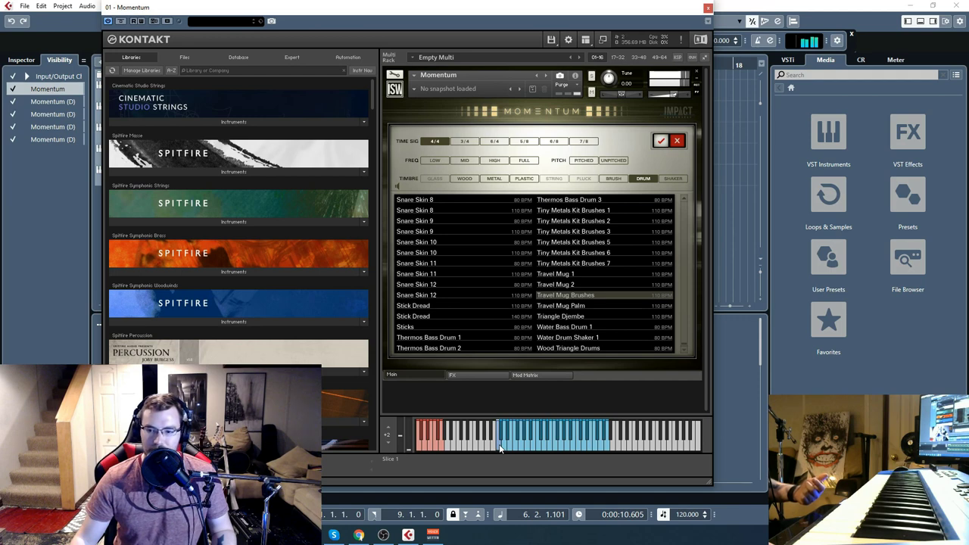
key(ctrl+w)
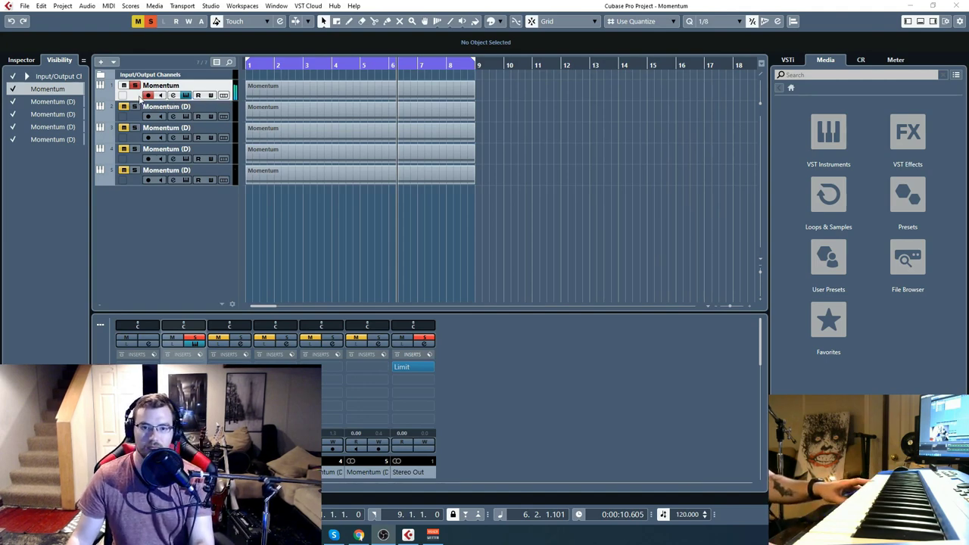
click(185, 96)
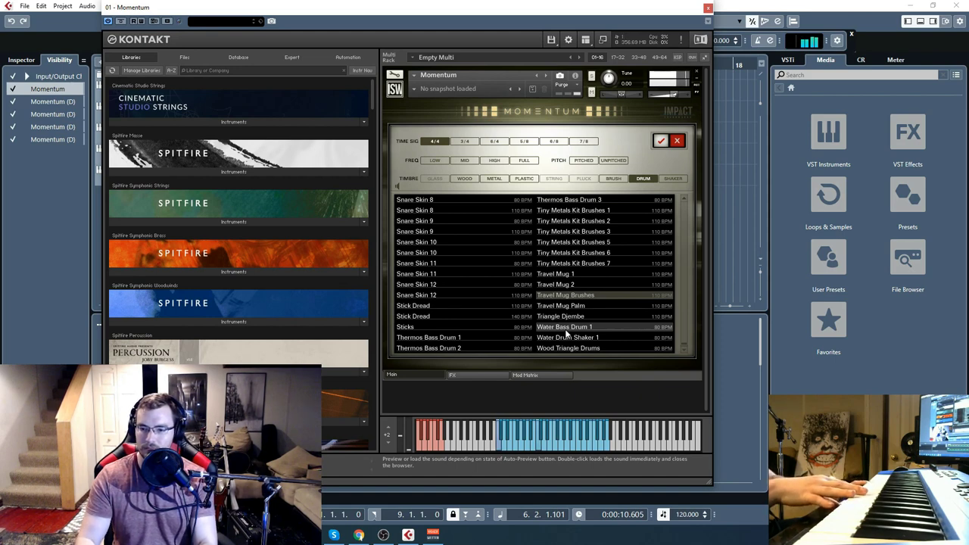
Step: Audition the Snare Skin 11, Tiny Metals Kit Brushes 1 and Thermos Bass Drum 1 loops
click(474, 273)
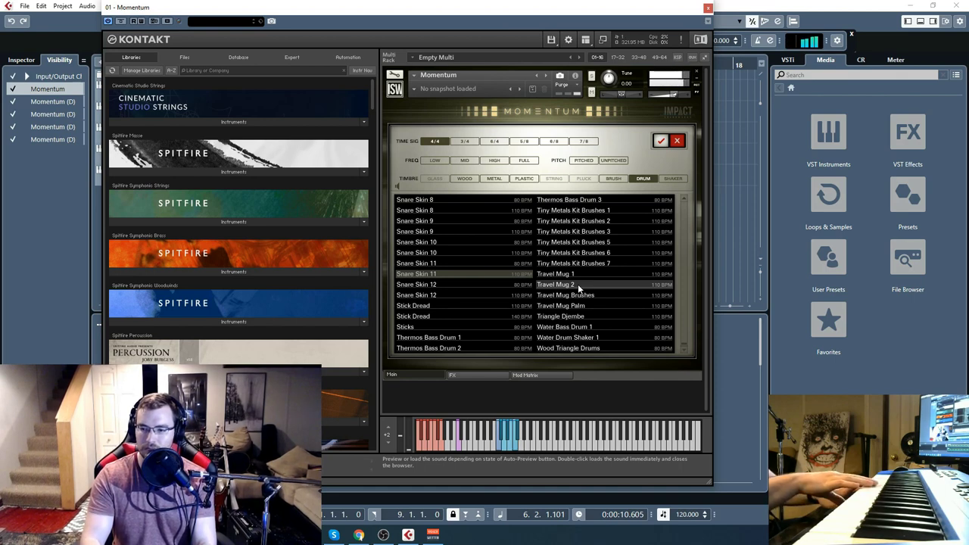
click(581, 211)
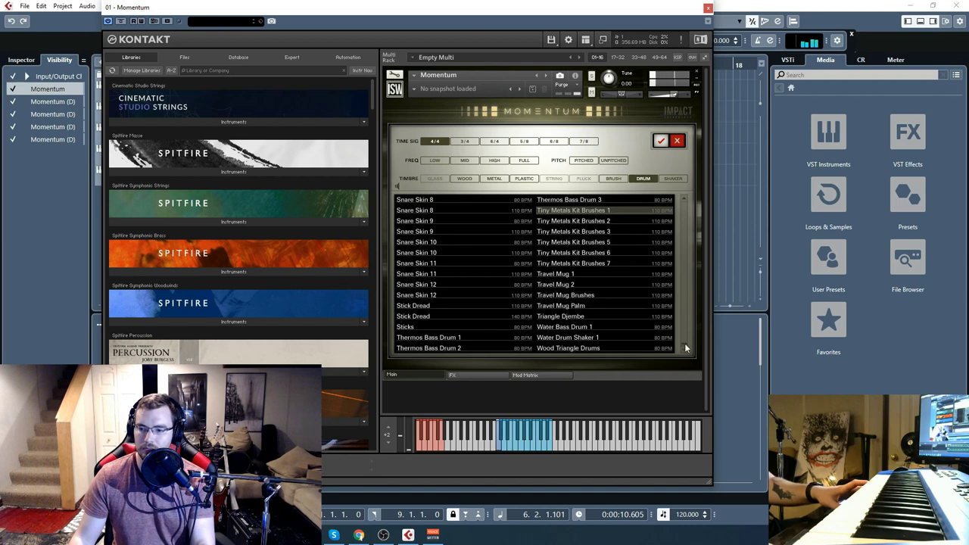
click(423, 342)
Step: Audition the Hawaiian Drum 1 loop from further up the Drum sound list
scroll(686, 343, up, 3)
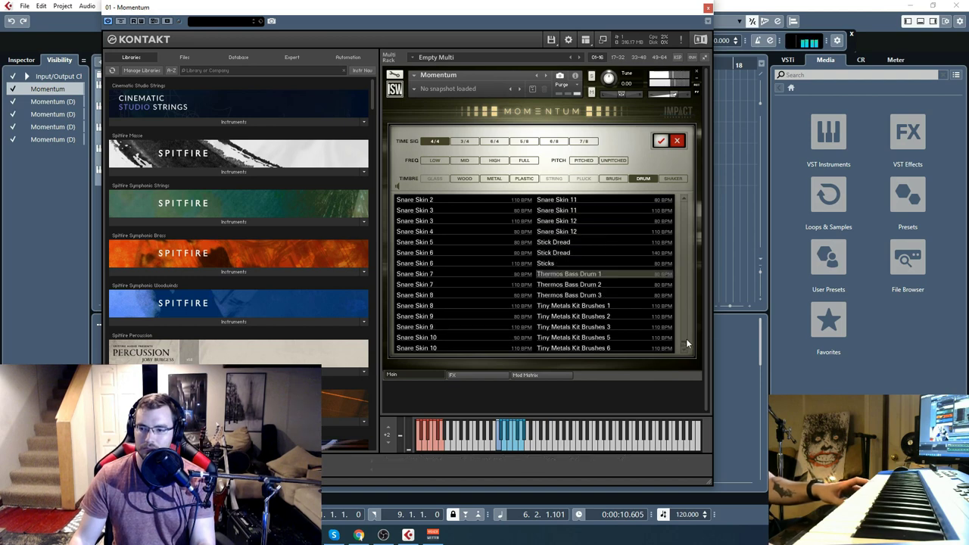
scroll(686, 339, up, 5)
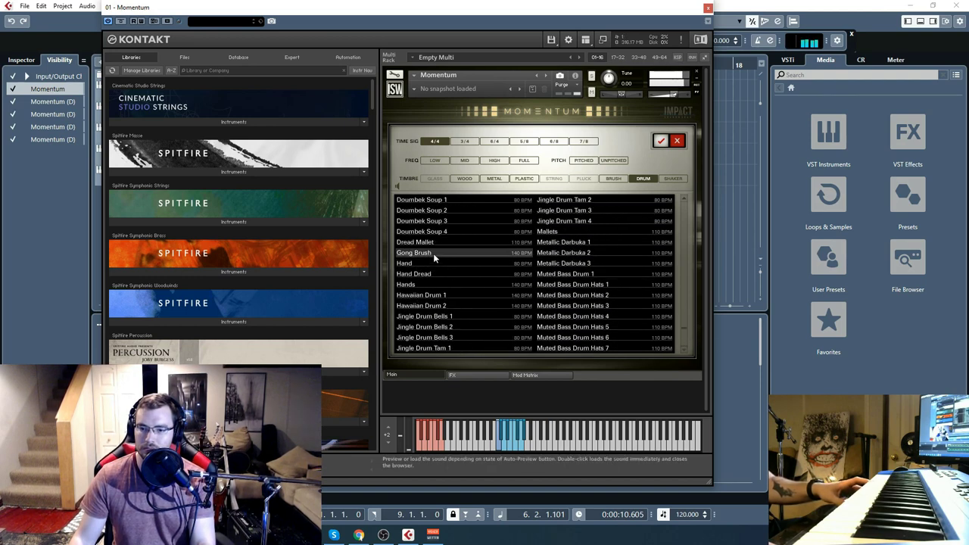
click(433, 296)
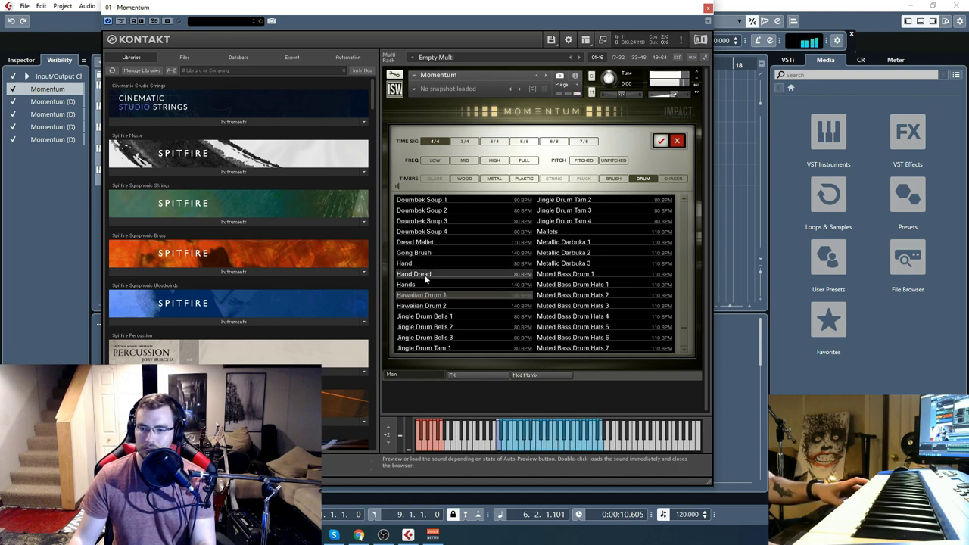
Step: Audition the Hand Dread and Mallets loops in the 4/4 Drum sound list
click(424, 274)
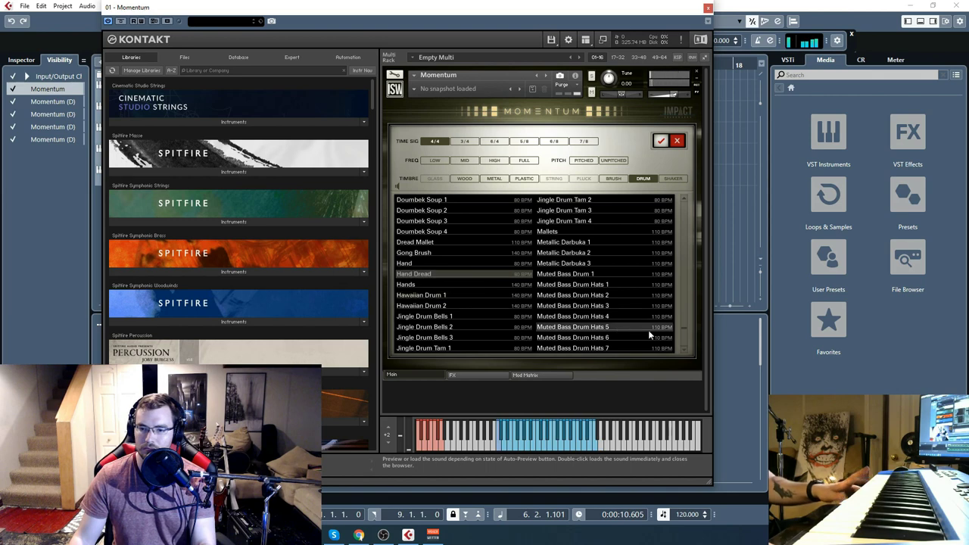
scroll(686, 327, up, 2)
scroll(686, 325, up, 1)
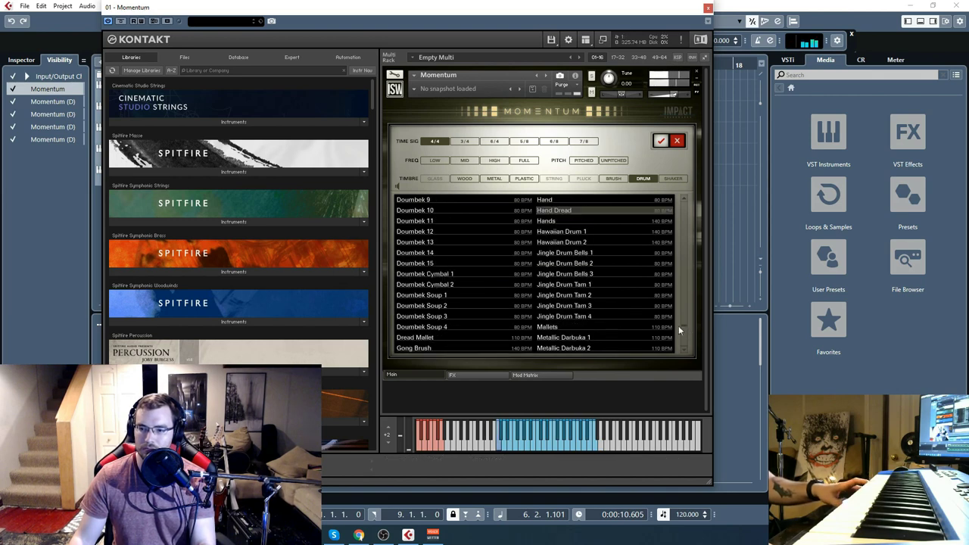
click(555, 326)
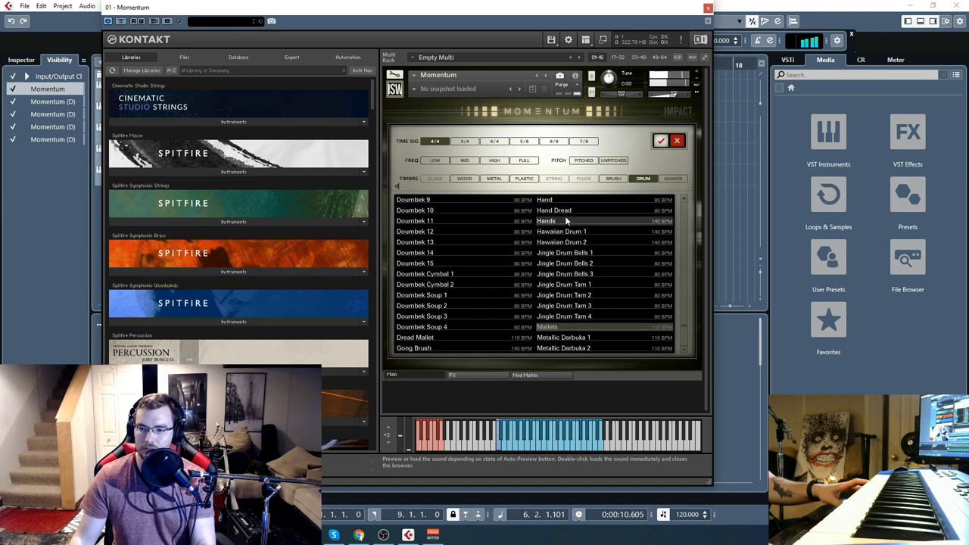
Step: Audition the Doumbek 12 and Doumbek Soup 1 loops
click(447, 231)
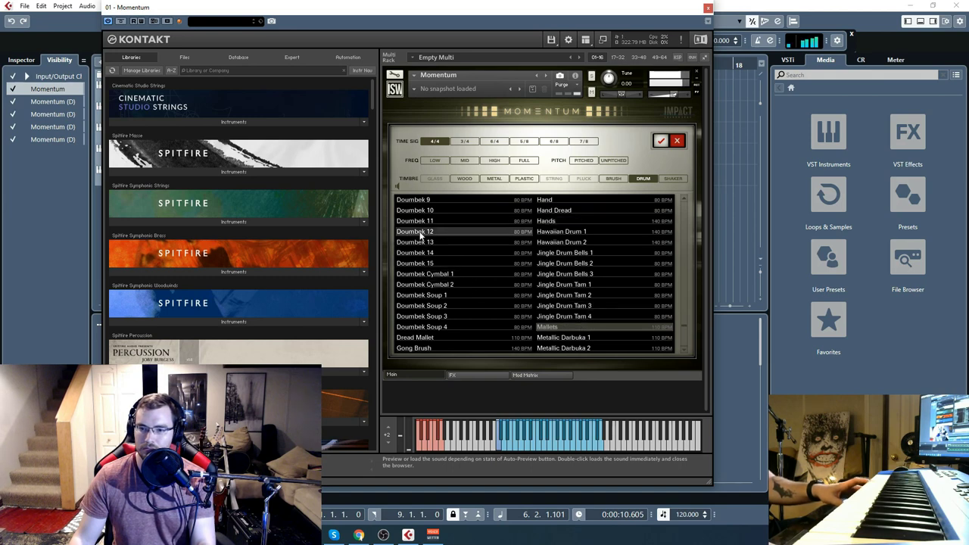
scroll(687, 326, up, 4)
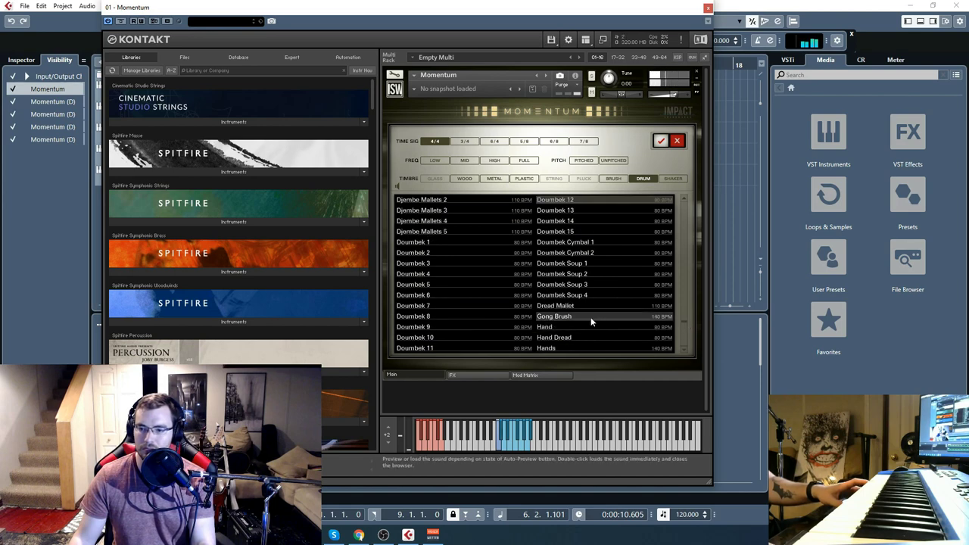
click(582, 264)
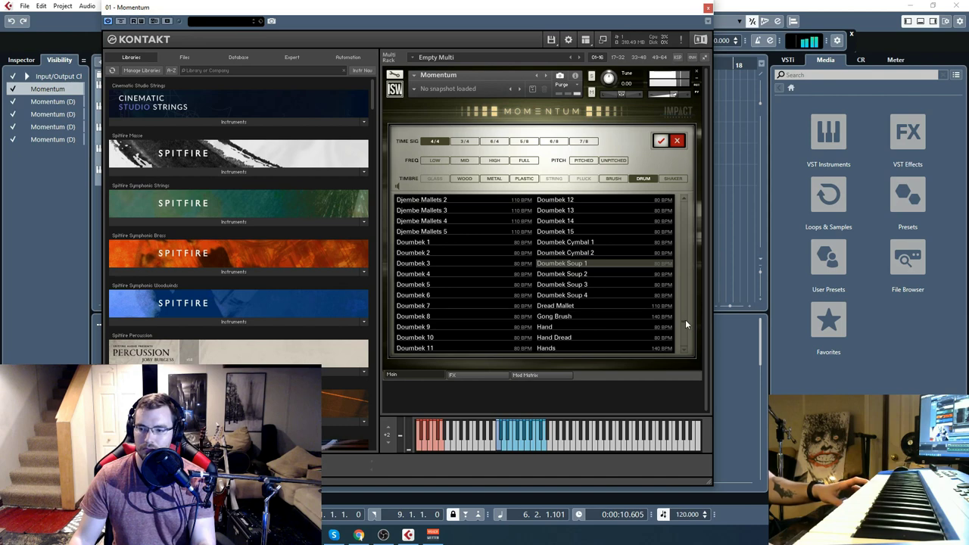
Step: Audition the Djembe Mallets 1 loop and the 80 BPM version of Djembe 22
scroll(686, 318, up, 3)
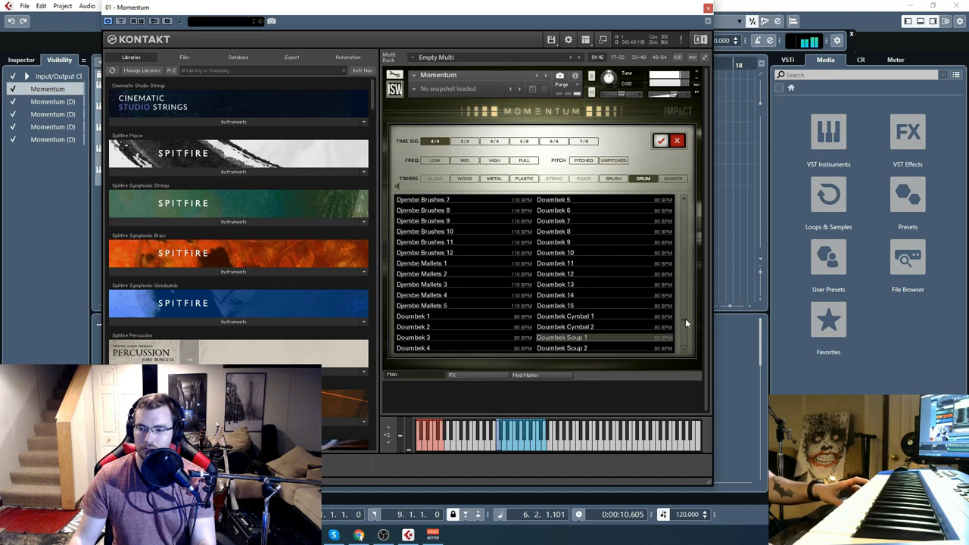
click(440, 266)
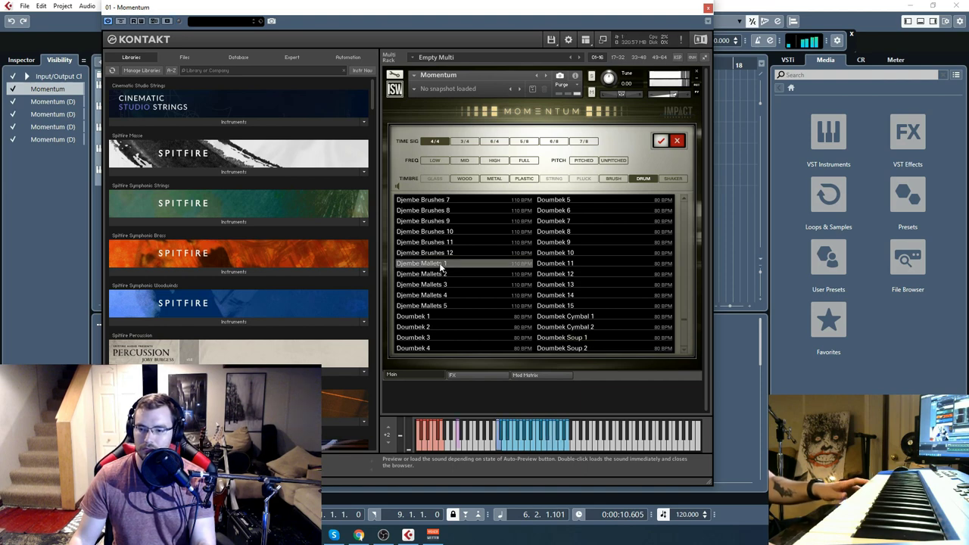
scroll(689, 315, down, 10)
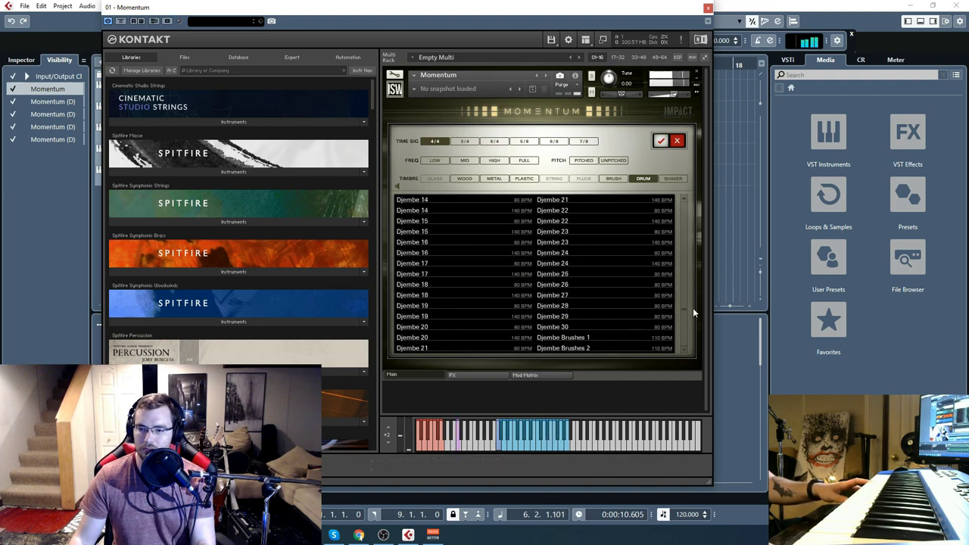
click(559, 256)
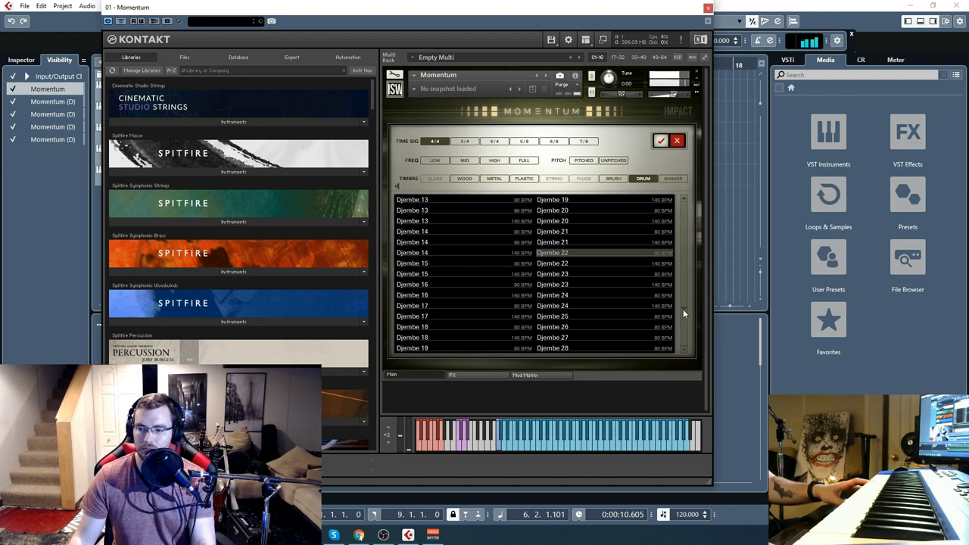
Step: Audition the Darbuka Brushes 2, Click Bass Tambourine 1, Click Bass Hats 1 and Conga 3 loops
drag(683, 309, 691, 289)
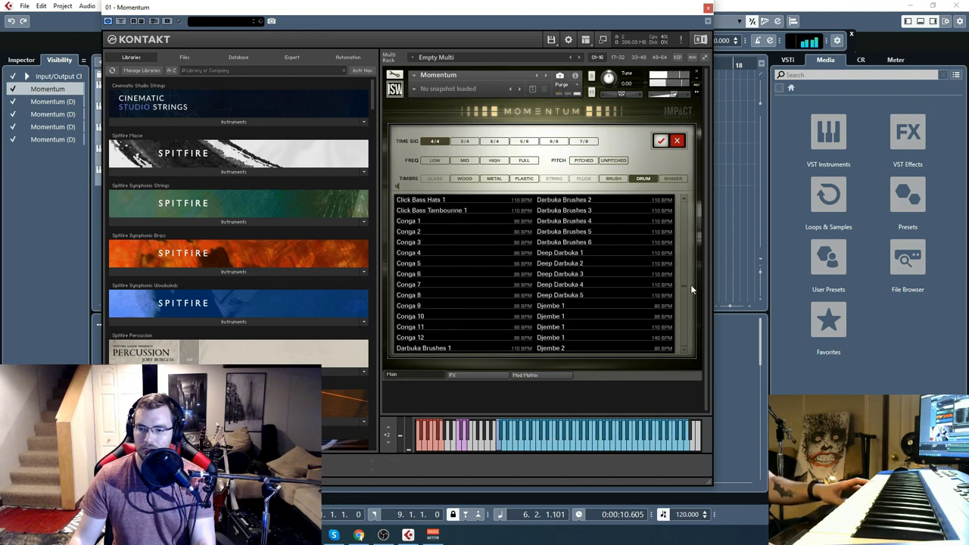
scroll(691, 285, down, 2)
click(456, 319)
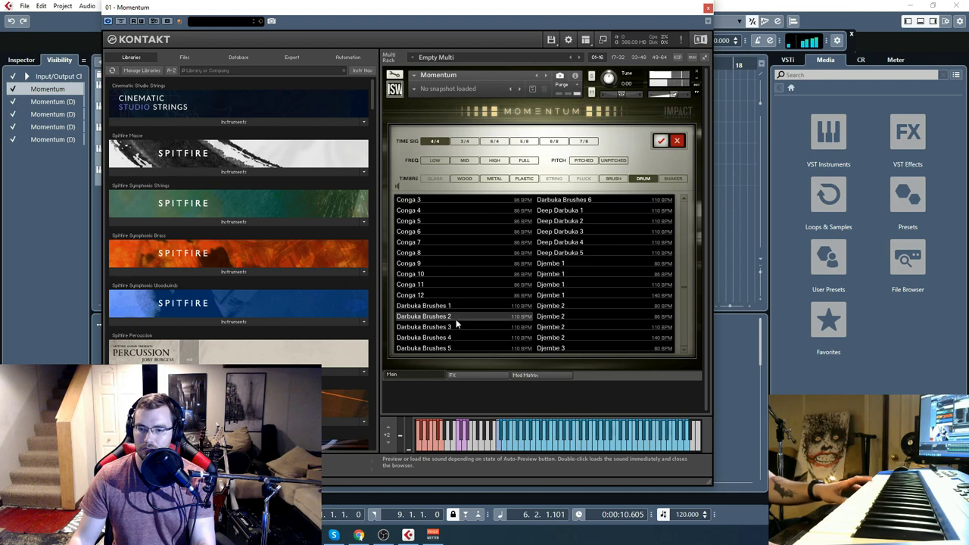
scroll(686, 285, up, 3)
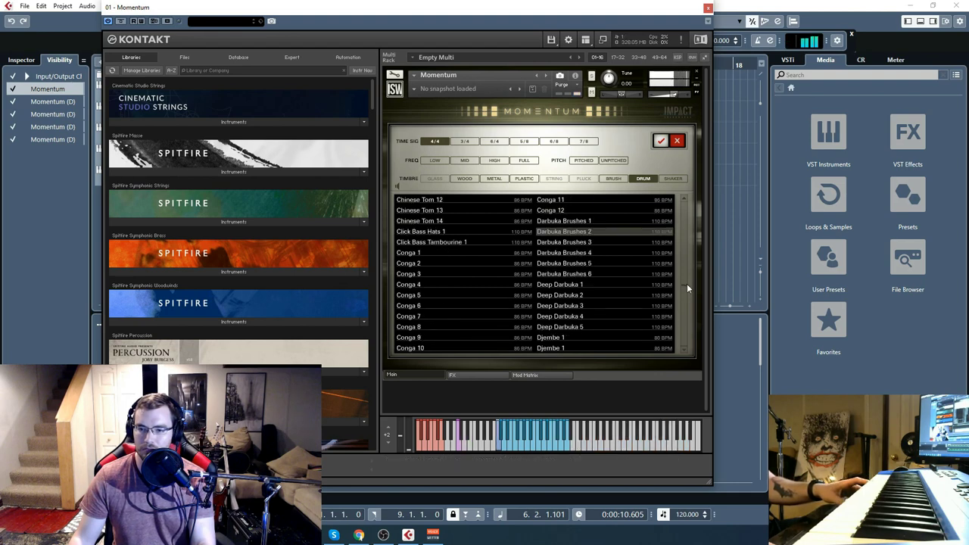
click(434, 243)
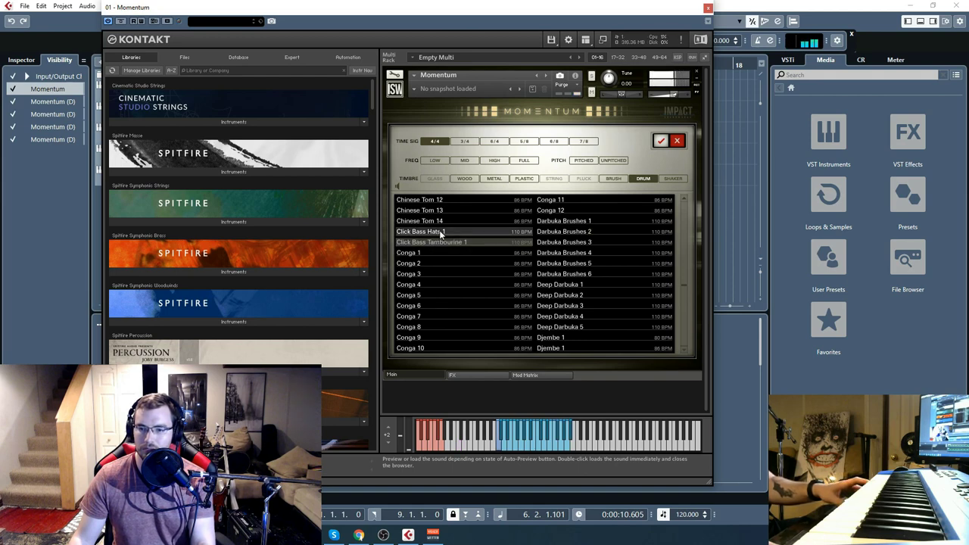
click(442, 233)
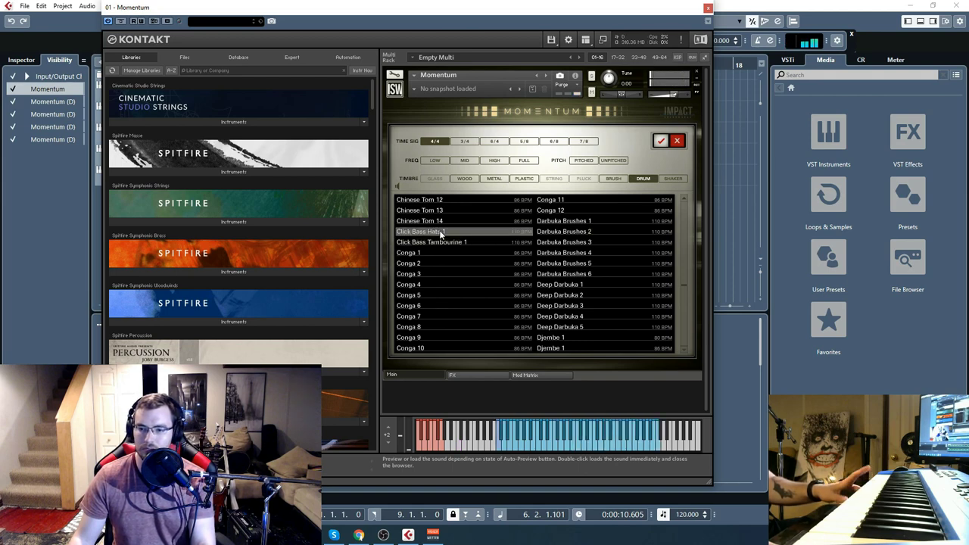
click(432, 275)
Step: Audition the 140 BPM version of Cajon 29 and the Bottle Pan Cymbal 3 and Bottle Pan Cymbal 1 loops
drag(685, 283, 687, 270)
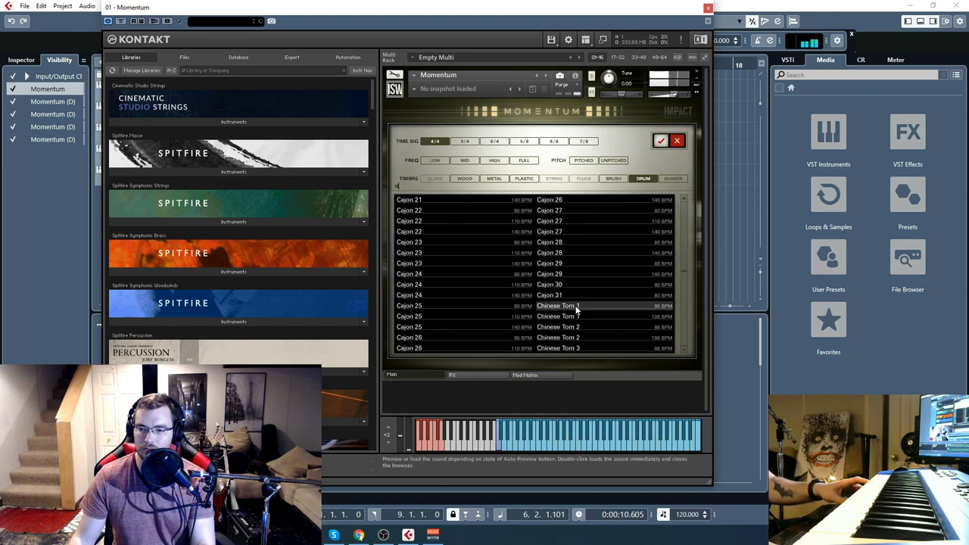
click(572, 276)
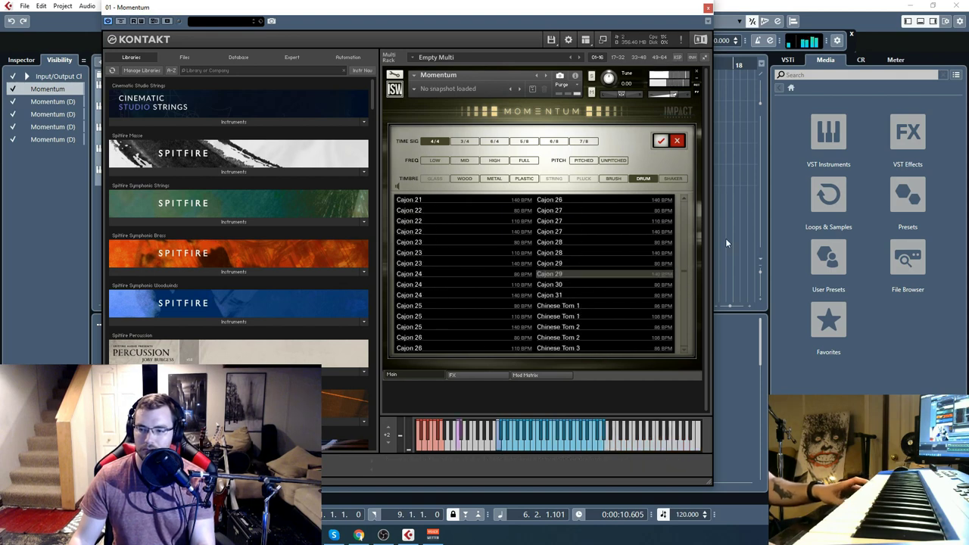
drag(688, 276, 692, 243)
click(455, 263)
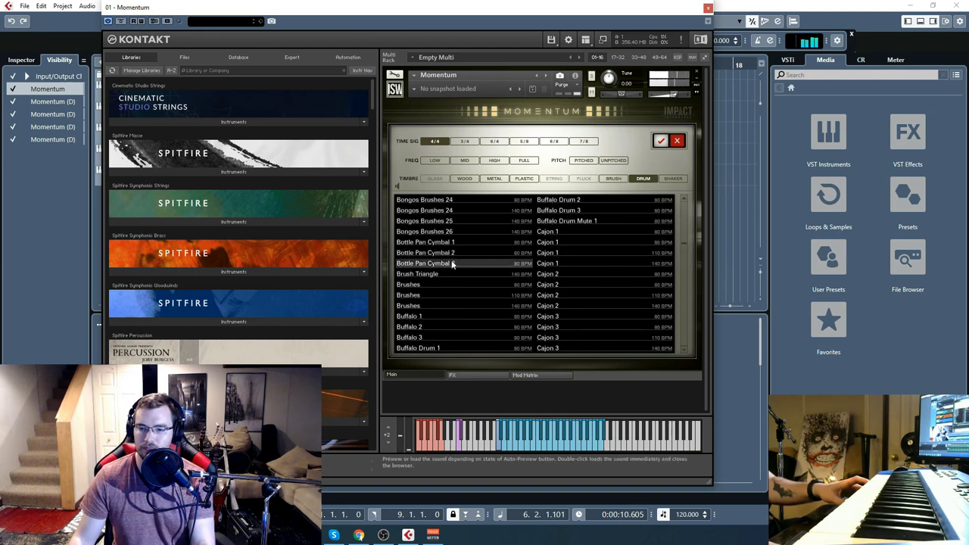
click(450, 243)
Step: Audition the 80 BPM version of the Brushes loop and the Brush Triangle loop
click(443, 285)
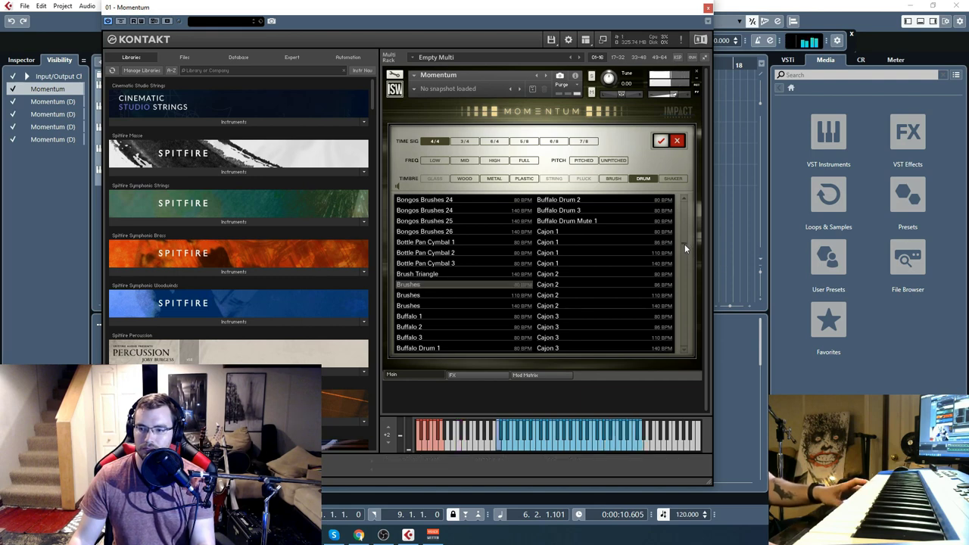
drag(685, 244, 685, 242)
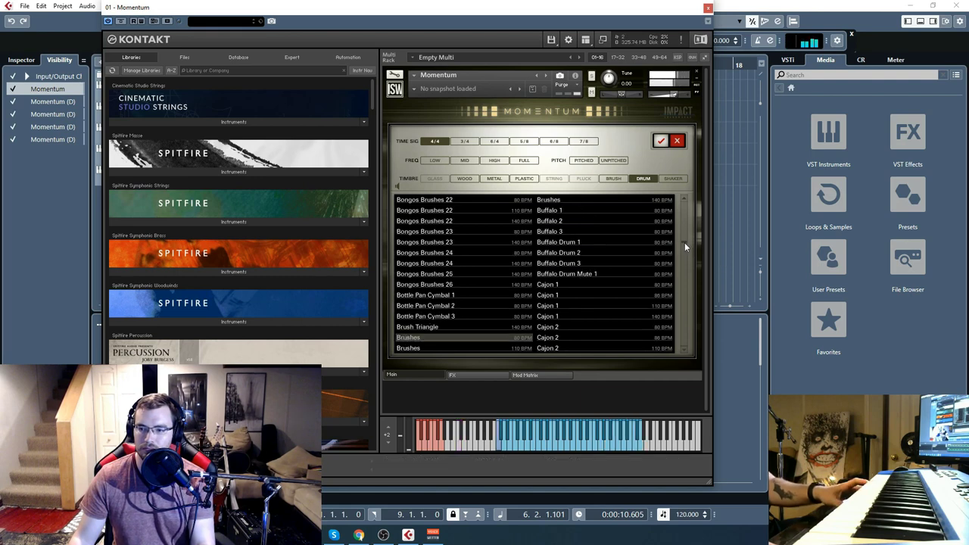
click(432, 331)
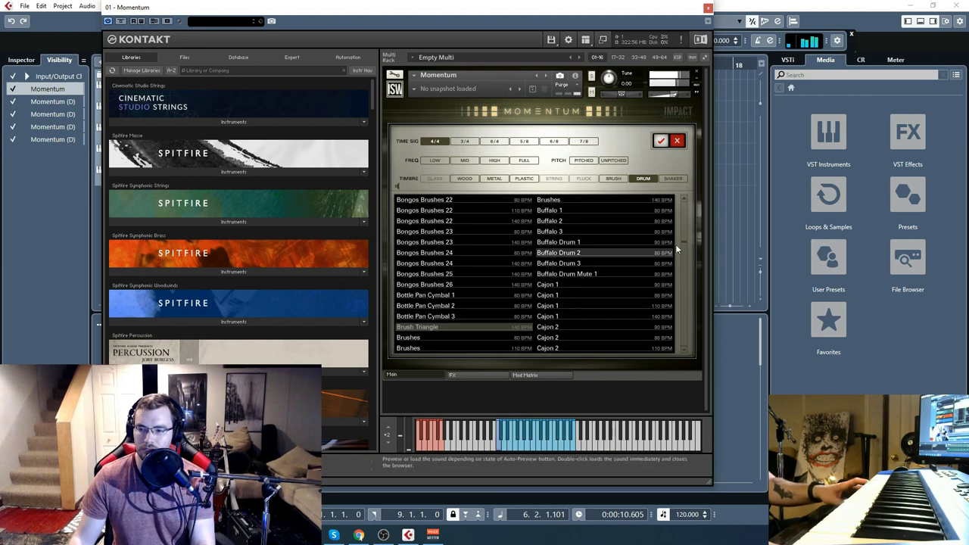
Step: Audition a Bongos Brushes 18 loop and the 80 BPM version of Bongo Can Mallets 1
scroll(684, 239, up, 2)
scroll(685, 238, up, 5)
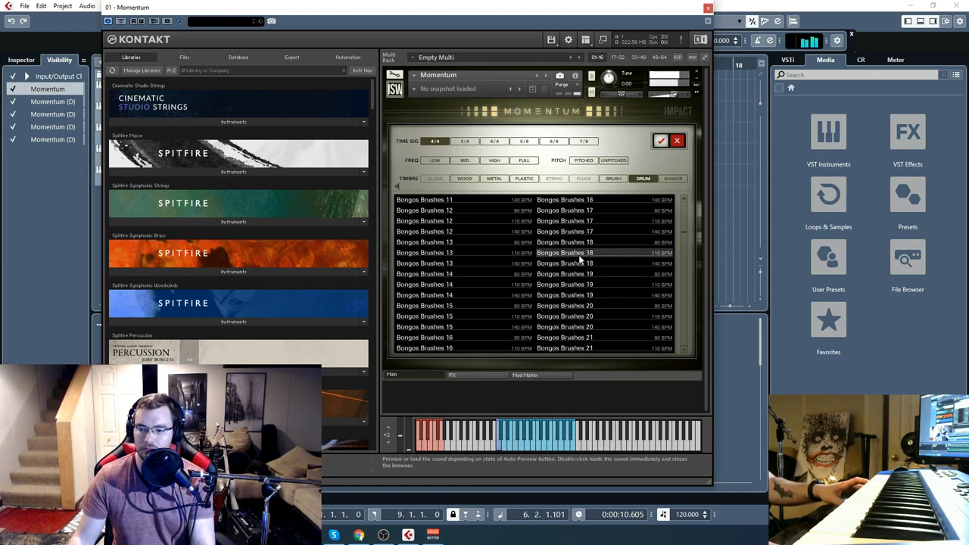
click(580, 259)
scroll(686, 235, up, 2)
drag(685, 230, 690, 216)
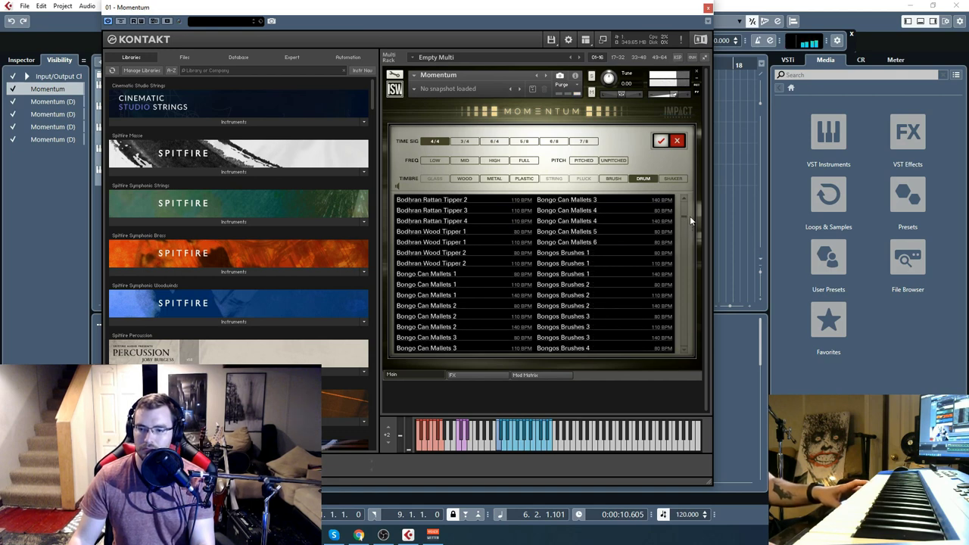
click(427, 276)
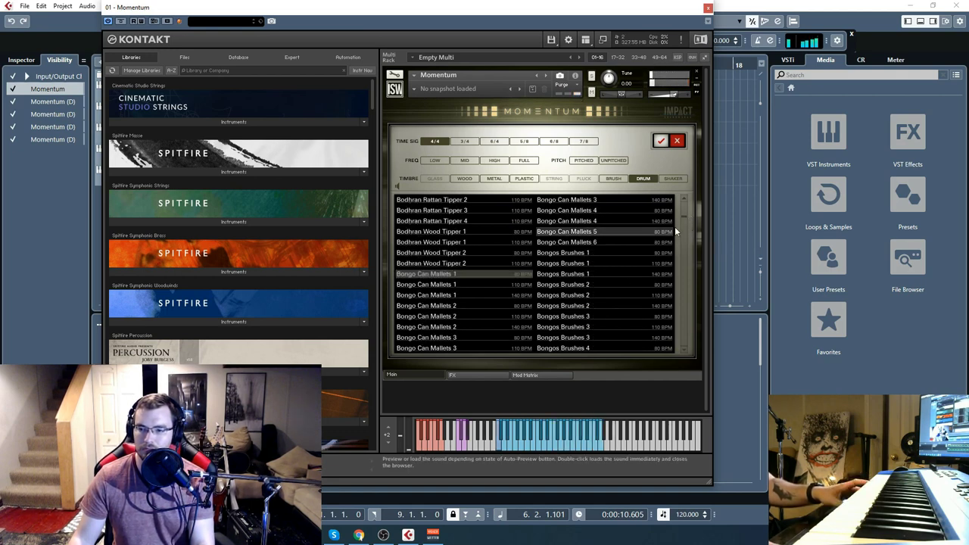
Step: Audition the Bass Drum Thud 1 and Bass Drum Clang 2 loops near the start of the Drum sound list
scroll(684, 214, up, 3)
scroll(685, 207, up, 3)
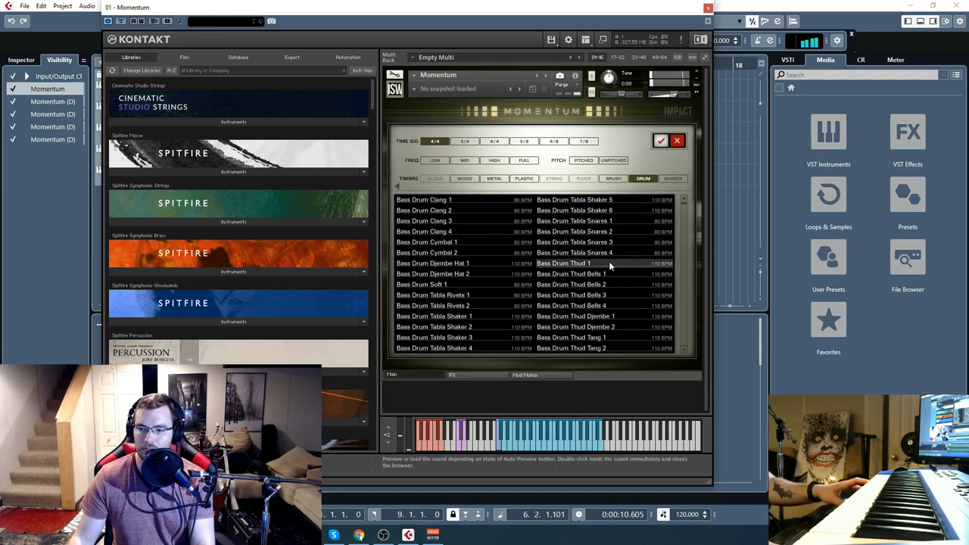
click(609, 261)
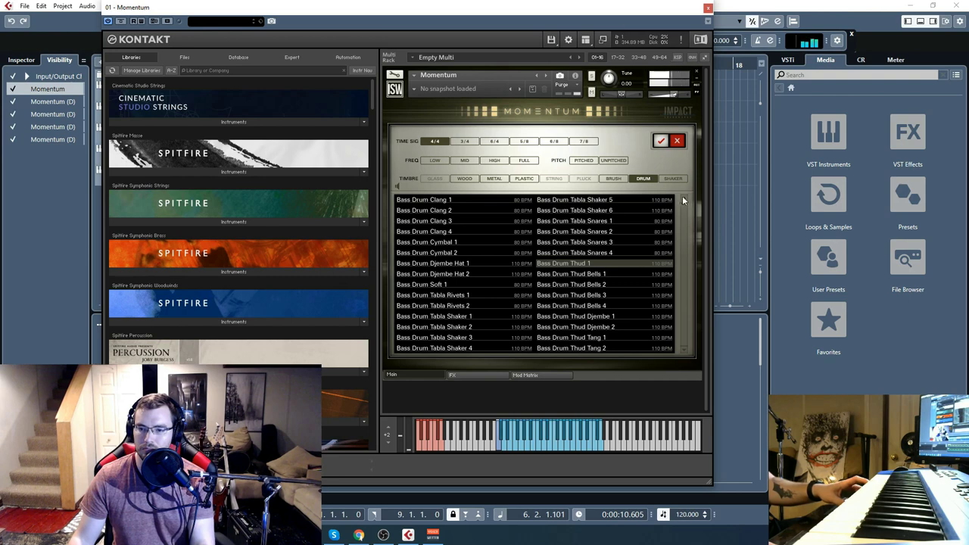
click(430, 211)
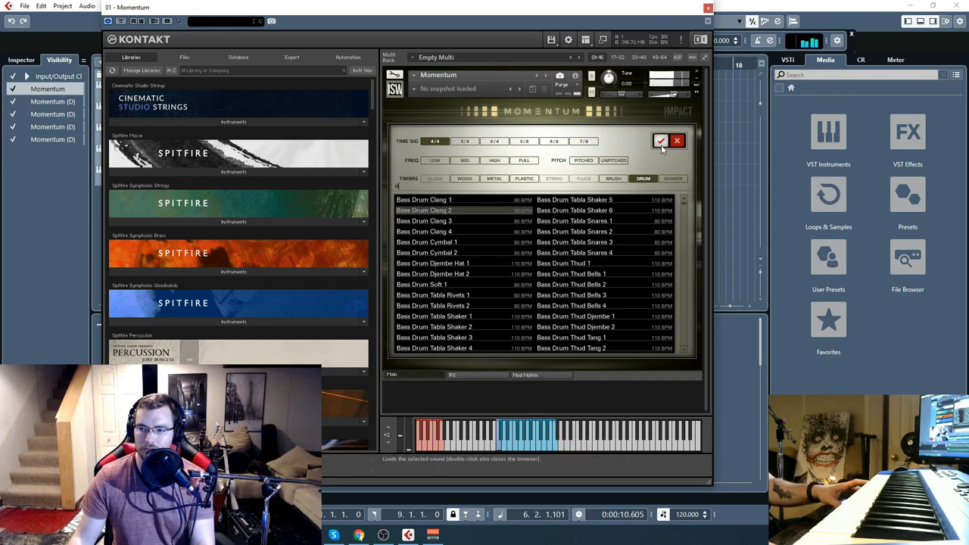
Step: Close the first track's instrument and show the transport bar in the project
drag(686, 205, 688, 228)
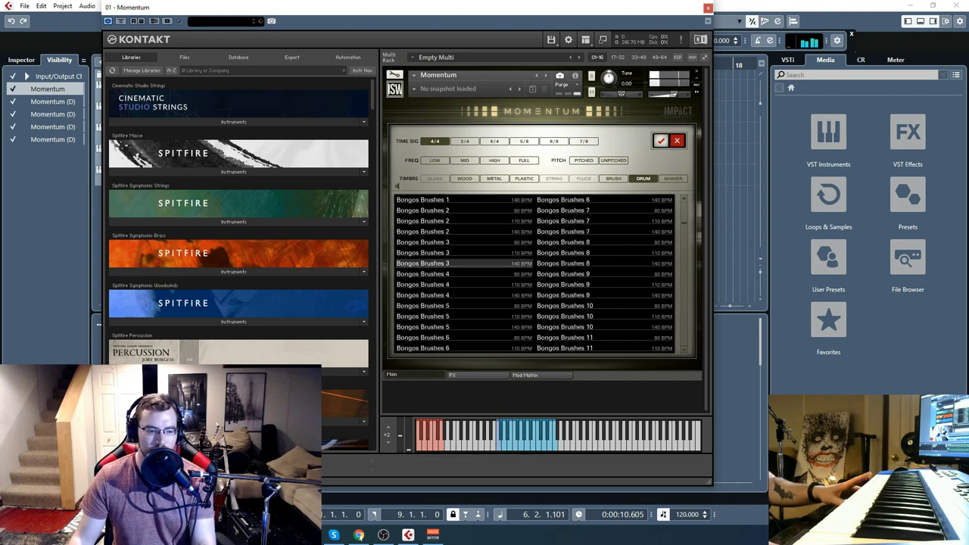
key(ctrl+w)
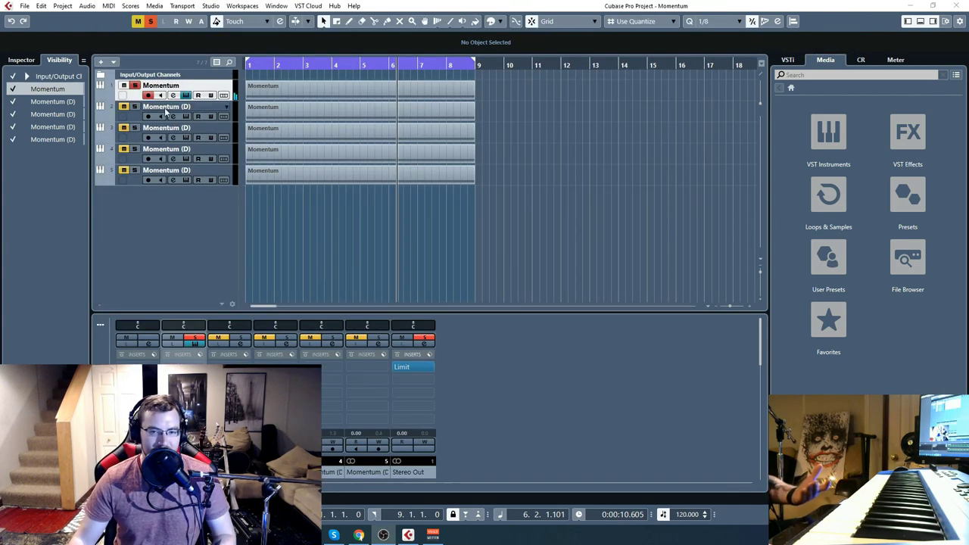
key(F2)
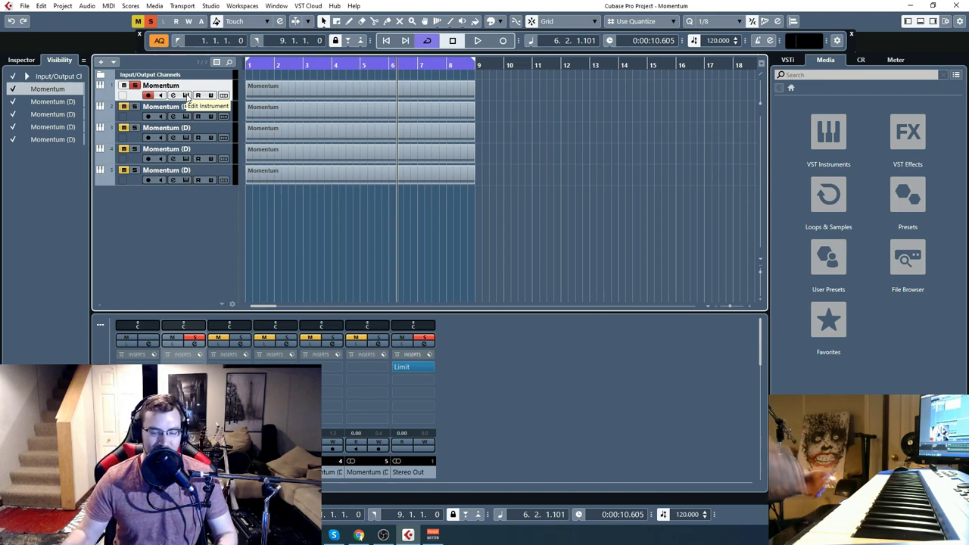
Step: Reopen the first track's instrument and load the Bass Drum Clang 2 loop, leaving the sound browser
click(185, 95)
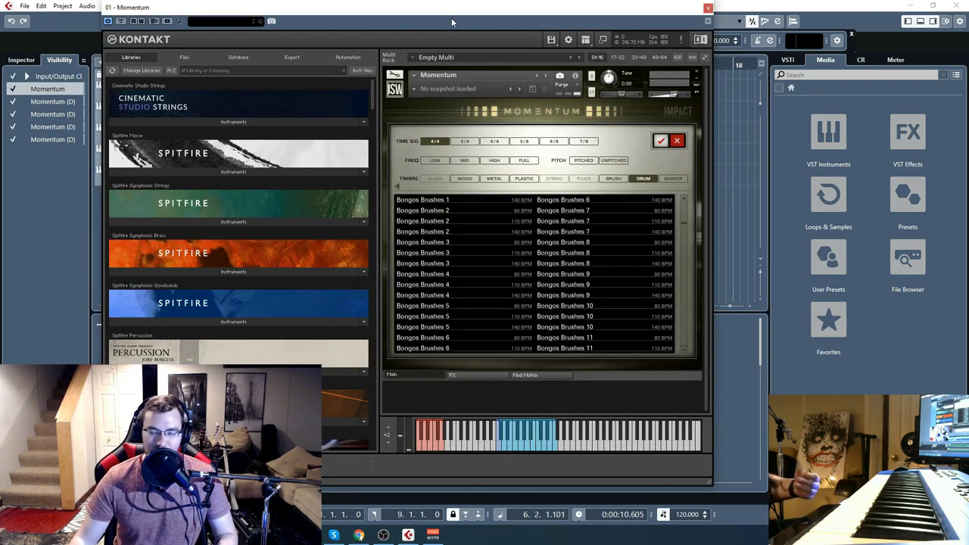
click(662, 141)
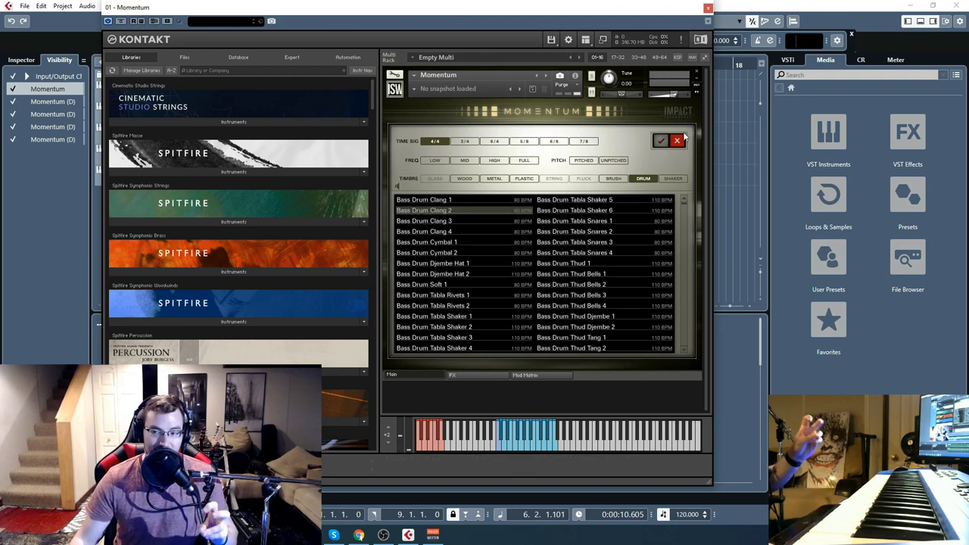
click(681, 142)
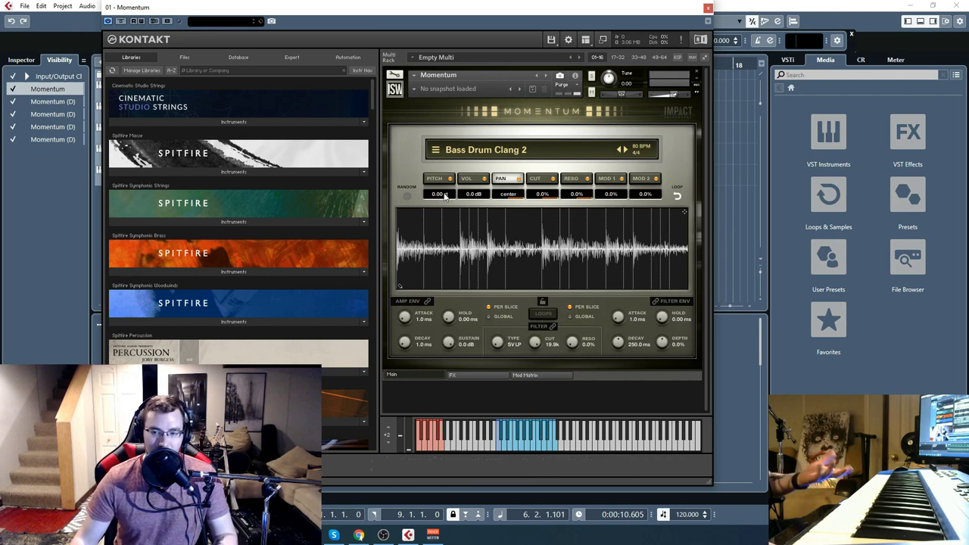
Step: Examine the instrument's Mod Matrix and FX pages, and return to the main page with the loop waveform
click(533, 376)
click(425, 375)
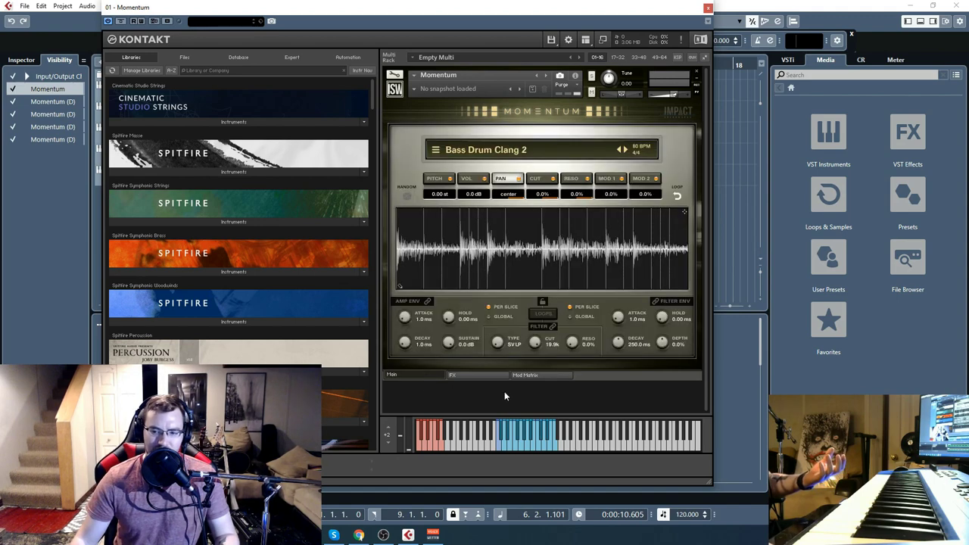
click(453, 375)
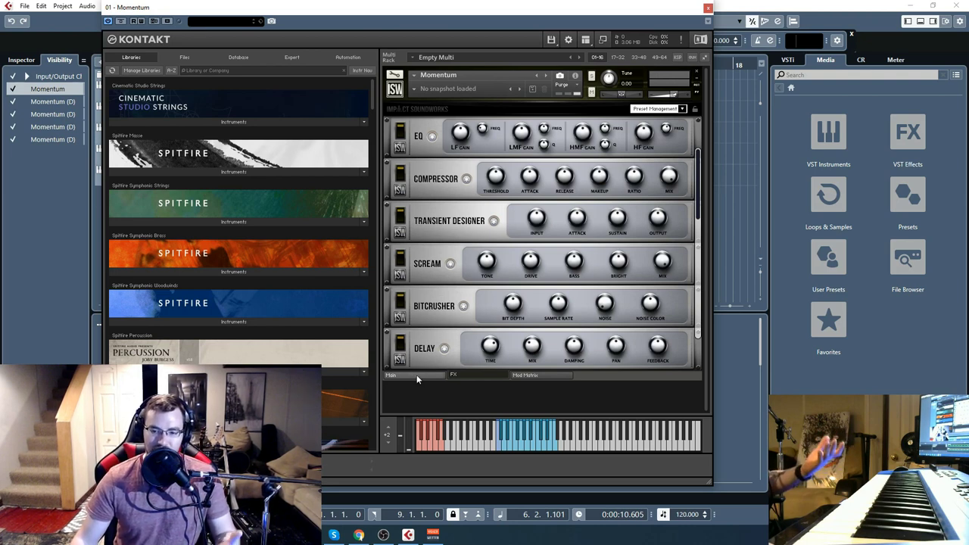
click(417, 377)
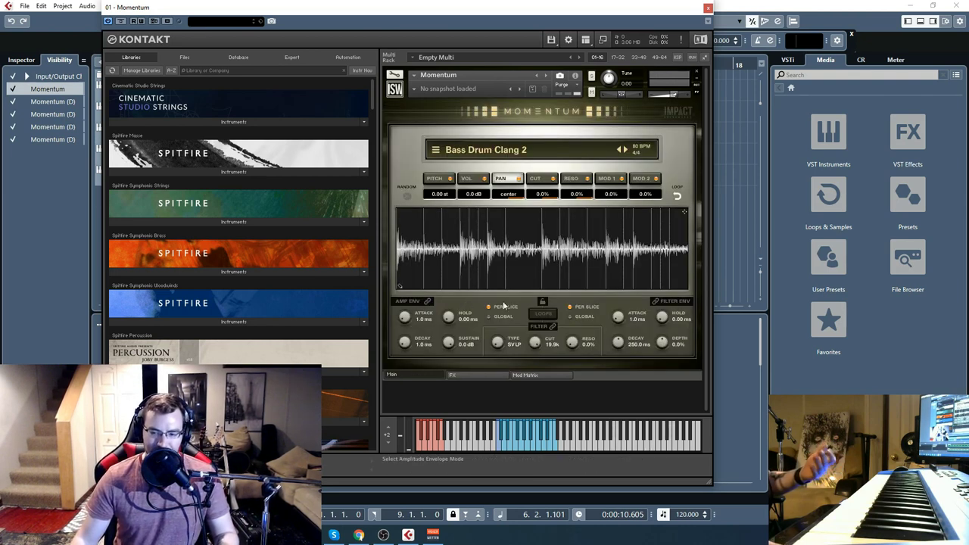